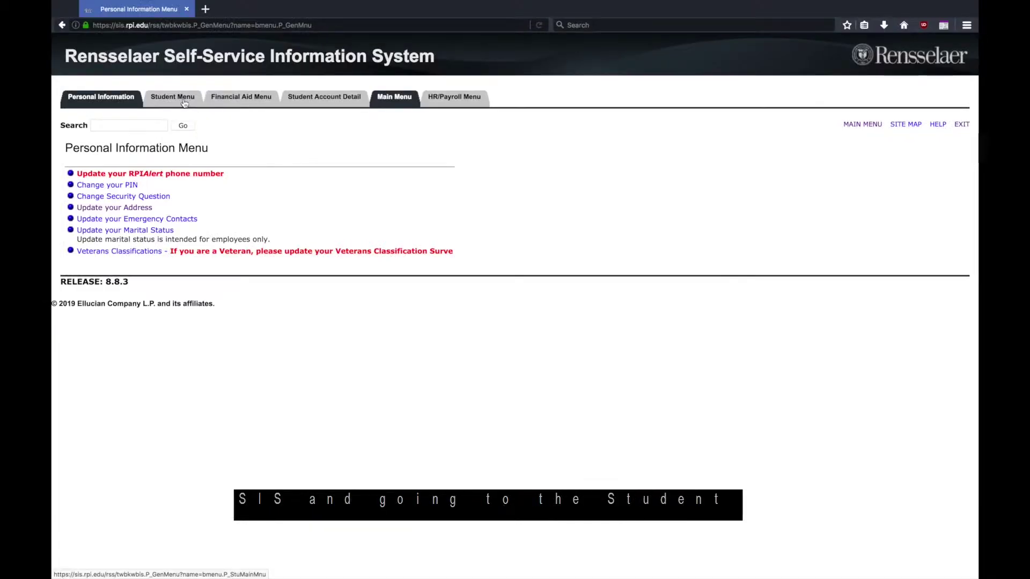
Go to Register, Add or Drop from the Student Menu and view the holds blocking registration
{"action": "left_click", "coordinate": [184, 102]}
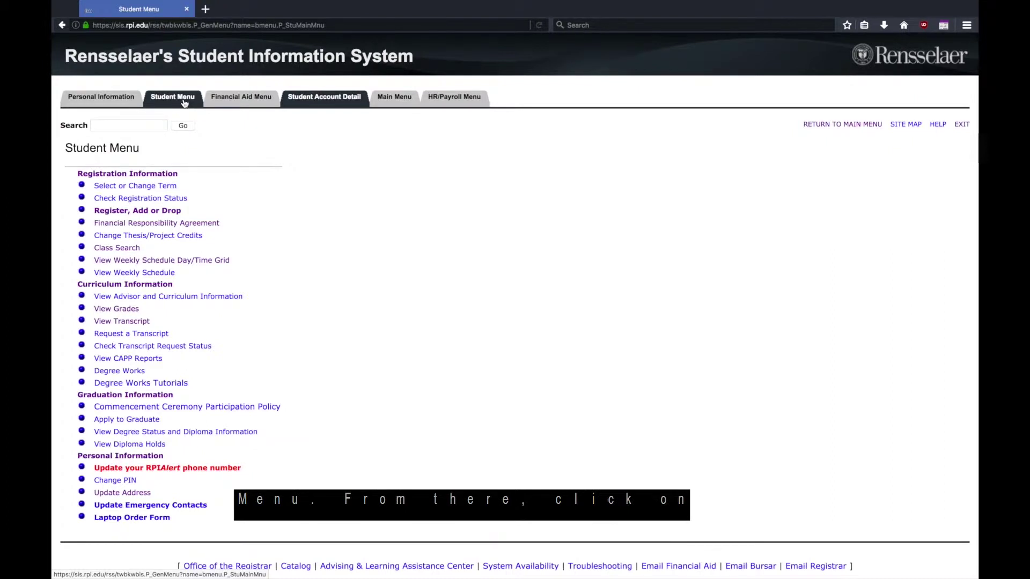
{"action": "left_click", "coordinate": [144, 212]}
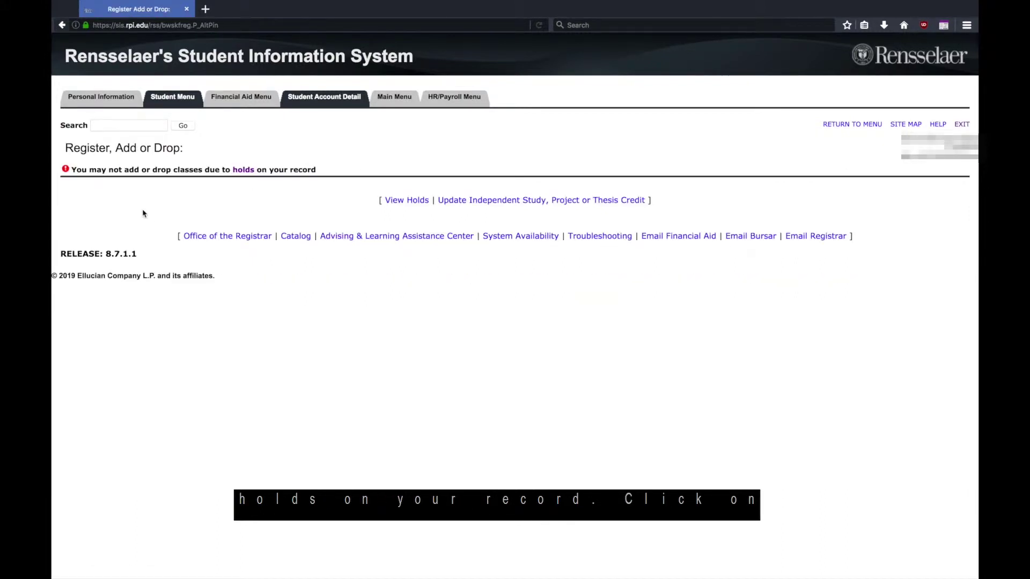
{"action": "left_click", "coordinate": [250, 170]}
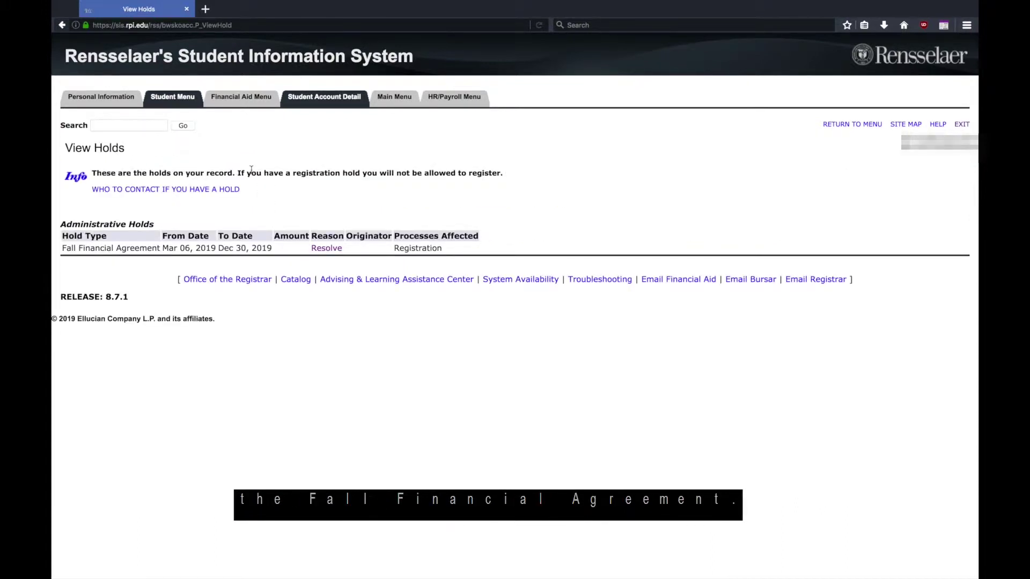
Resolve the Fall Financial Agreement hold to bring up the Financial Responsibility Agreement
{"action": "left_click", "coordinate": [313, 248]}
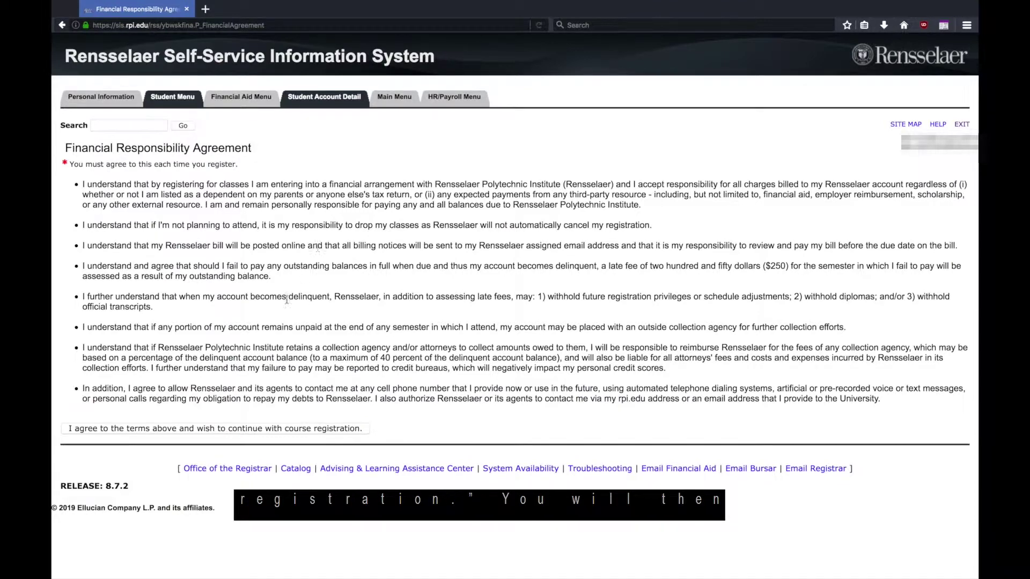
Accept the financial responsibility terms and start a Class Search for the Fall 2019 term
{"action": "left_click", "coordinate": [223, 429]}
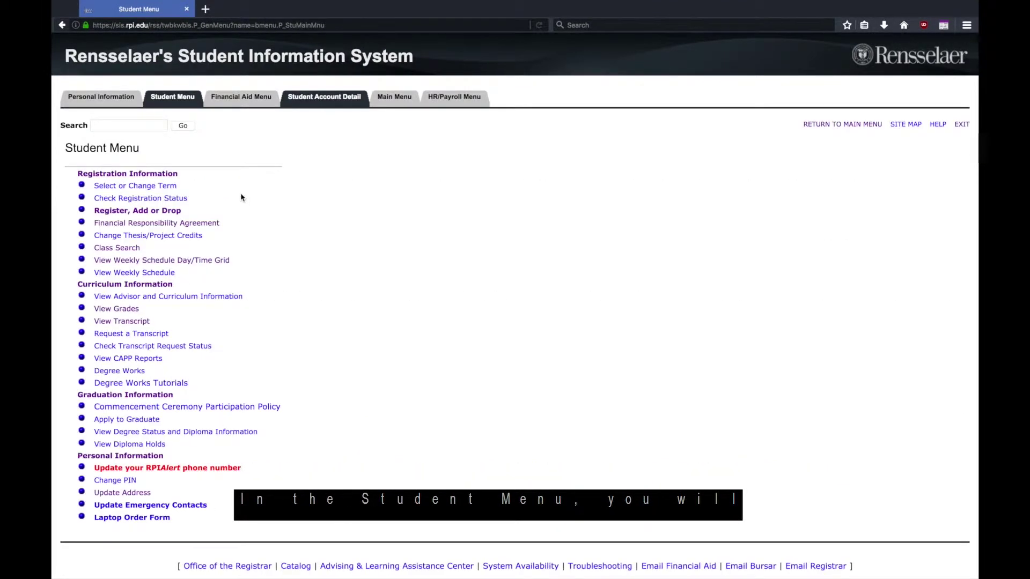
{"action": "left_click", "coordinate": [117, 247]}
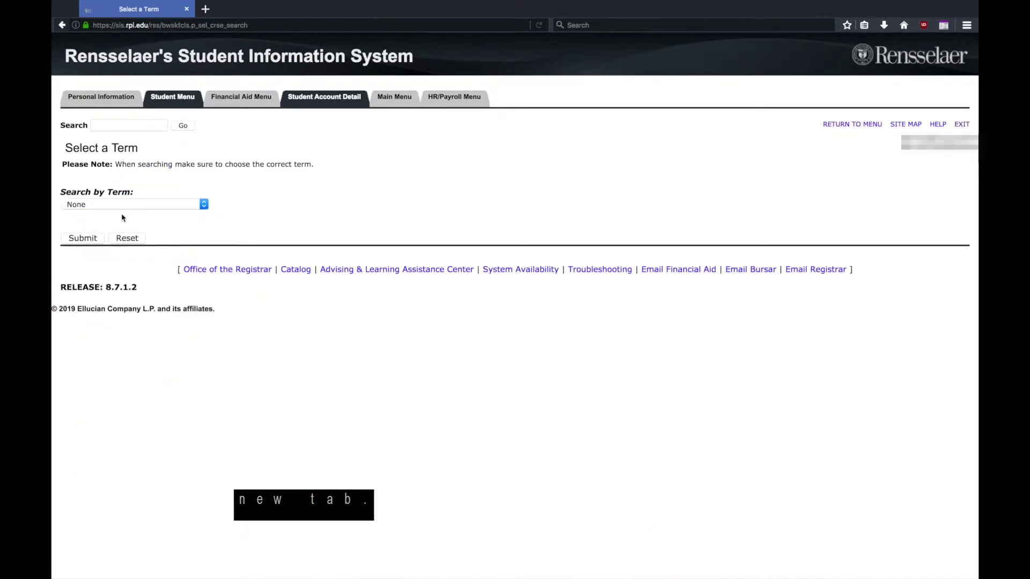
{"action": "left_click", "coordinate": [122, 206]}
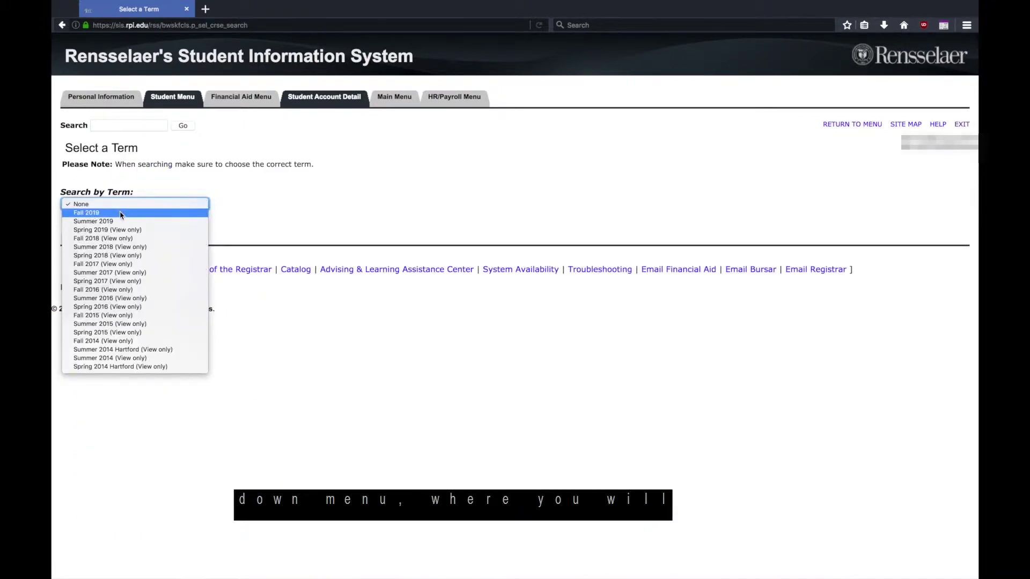
{"action": "left_click", "coordinate": [121, 213]}
{"action": "left_click", "coordinate": [88, 239]}
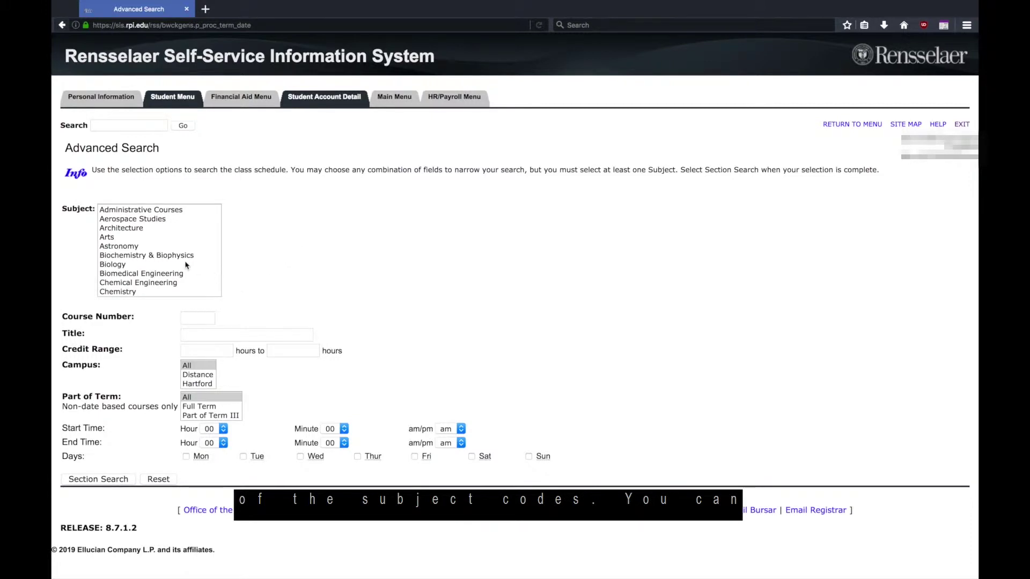
Choose Economics as the subject and run the section search
{"action": "scroll", "coordinate": [186, 264], "scroll_direction": "down", "scroll_amount": 3}
{"action": "scroll", "coordinate": [186, 265], "scroll_direction": "down", "scroll_amount": 3}
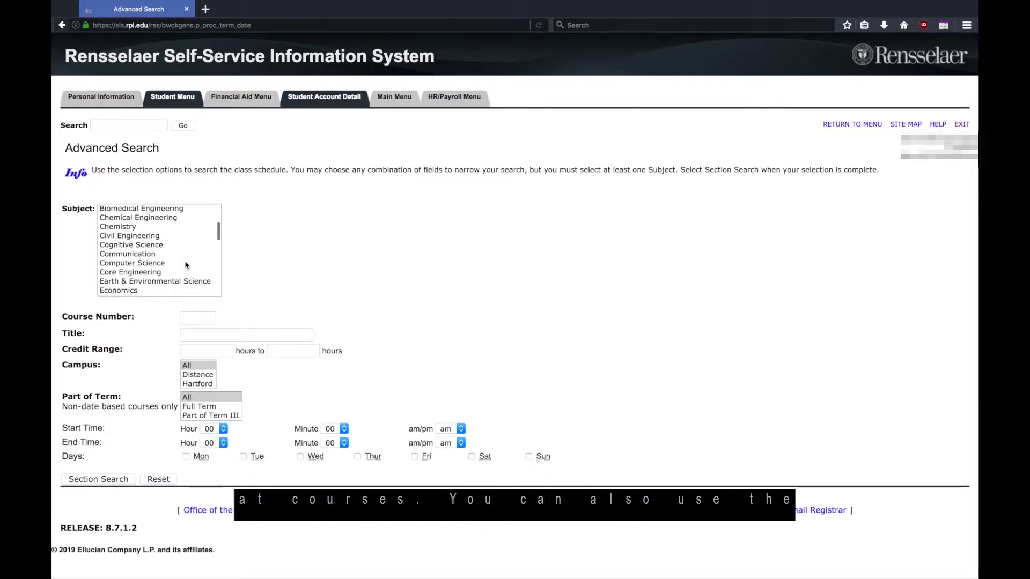
{"action": "scroll", "coordinate": [185, 265], "scroll_direction": "down", "scroll_amount": 2}
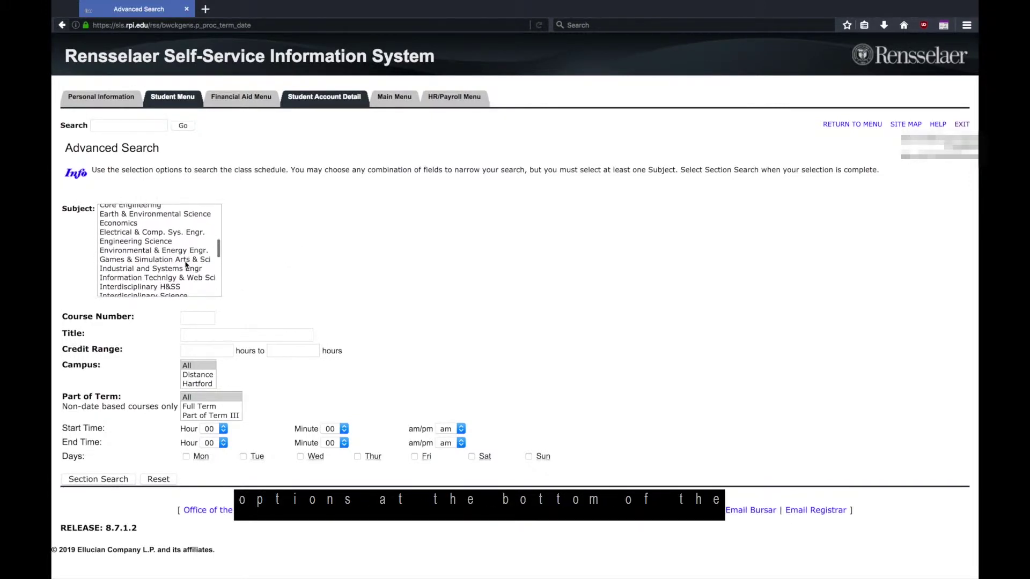
{"action": "left_click", "coordinate": [132, 220]}
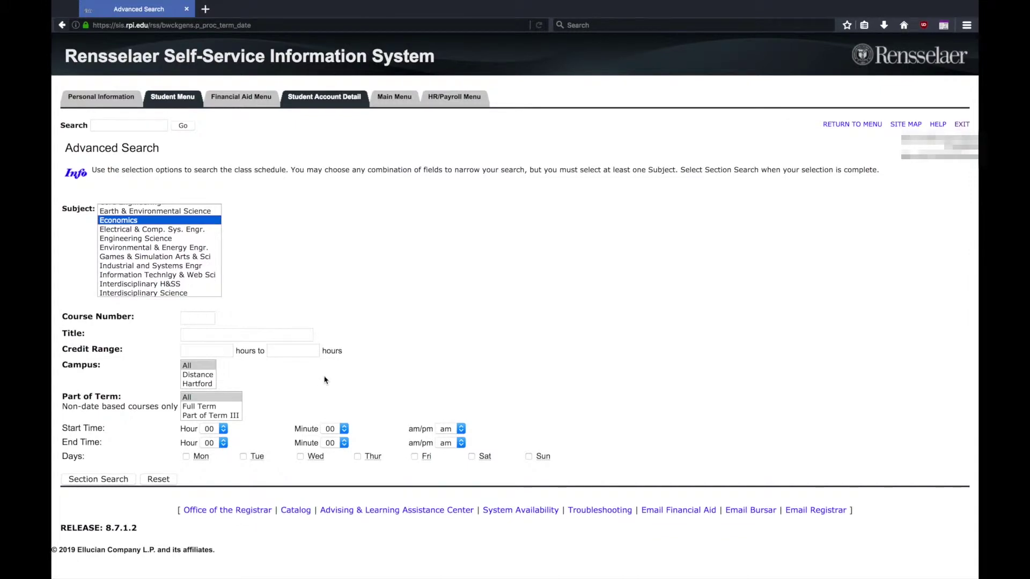
{"action": "left_click", "coordinate": [122, 479]}
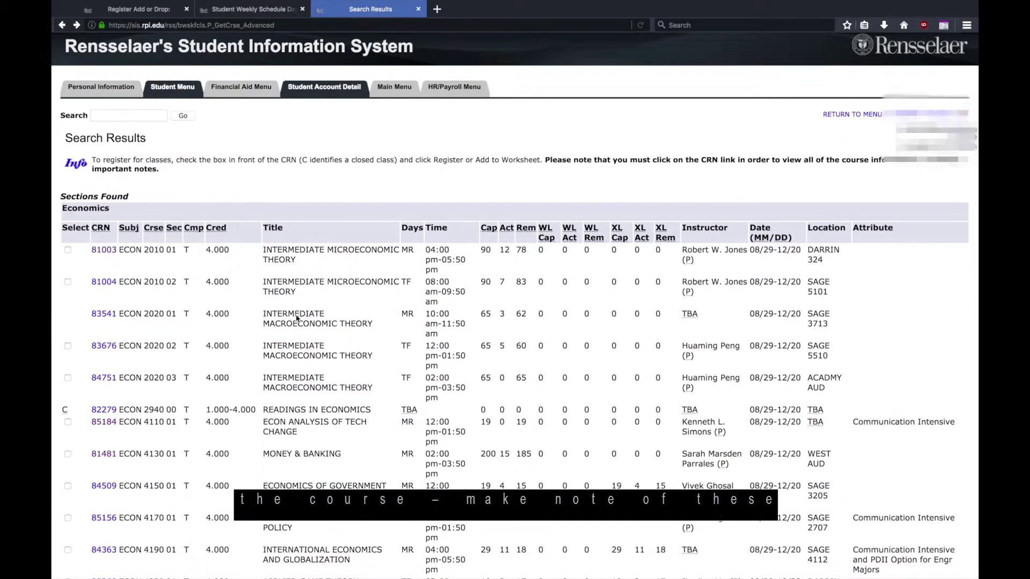
{"action": "scroll", "coordinate": [297, 318], "scroll_direction": "down", "scroll_amount": 2}
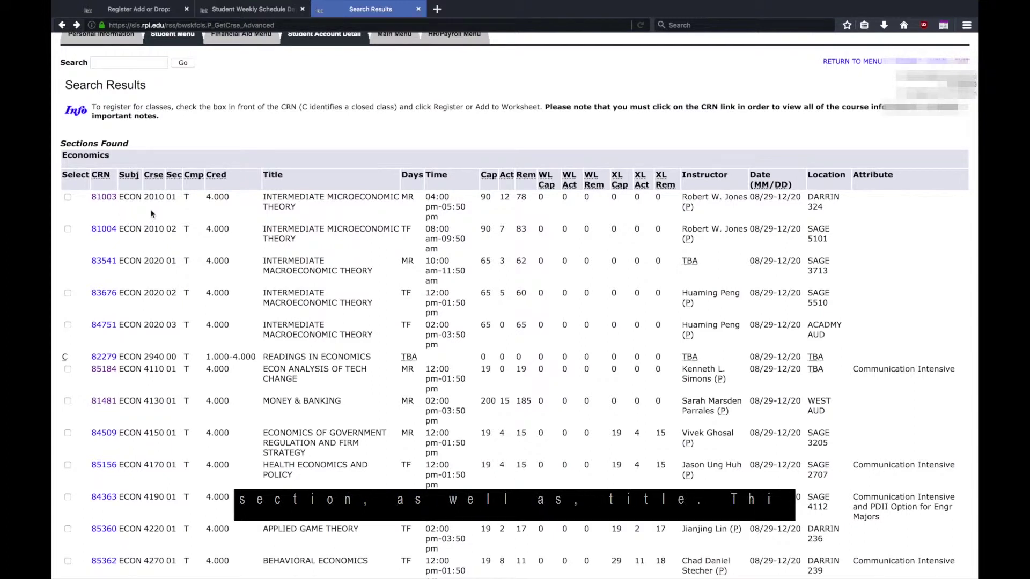
{"action": "left_click_drag", "start_coordinate": [92, 198], "coordinate": [119, 198]}
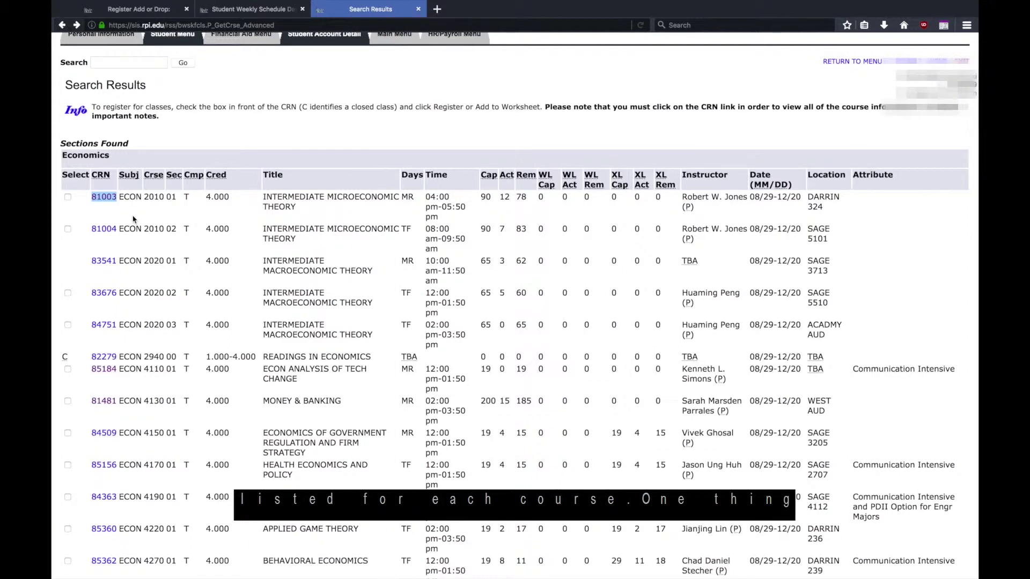
{"action": "left_click", "coordinate": [123, 211]}
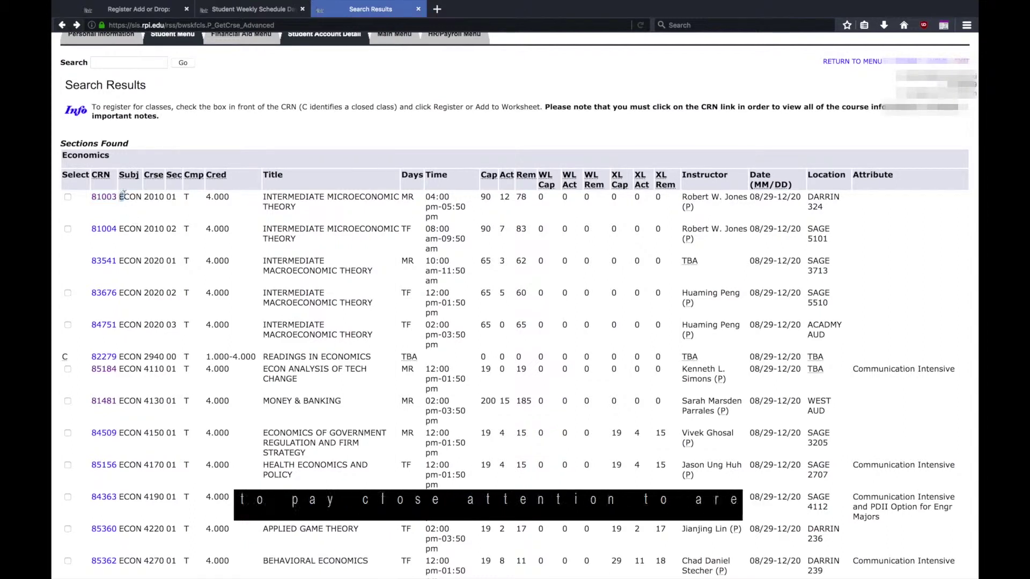
{"action": "left_click_drag", "start_coordinate": [121, 196], "coordinate": [179, 204]}
{"action": "left_click_drag", "start_coordinate": [263, 196], "coordinate": [306, 212]}
{"action": "left_click", "coordinate": [325, 213]}
{"action": "left_click_drag", "start_coordinate": [402, 196], "coordinate": [527, 205]}
{"action": "left_click", "coordinate": [461, 221]}
{"action": "left_click", "coordinate": [498, 211]}
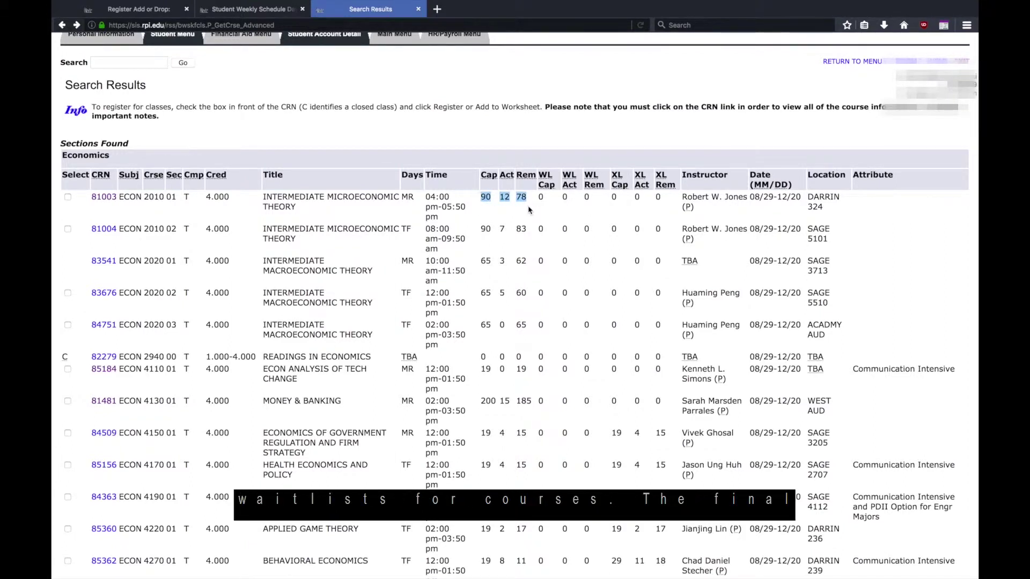
{"action": "left_click_drag", "start_coordinate": [530, 207], "coordinate": [669, 206]}
{"action": "left_click", "coordinate": [608, 202]}
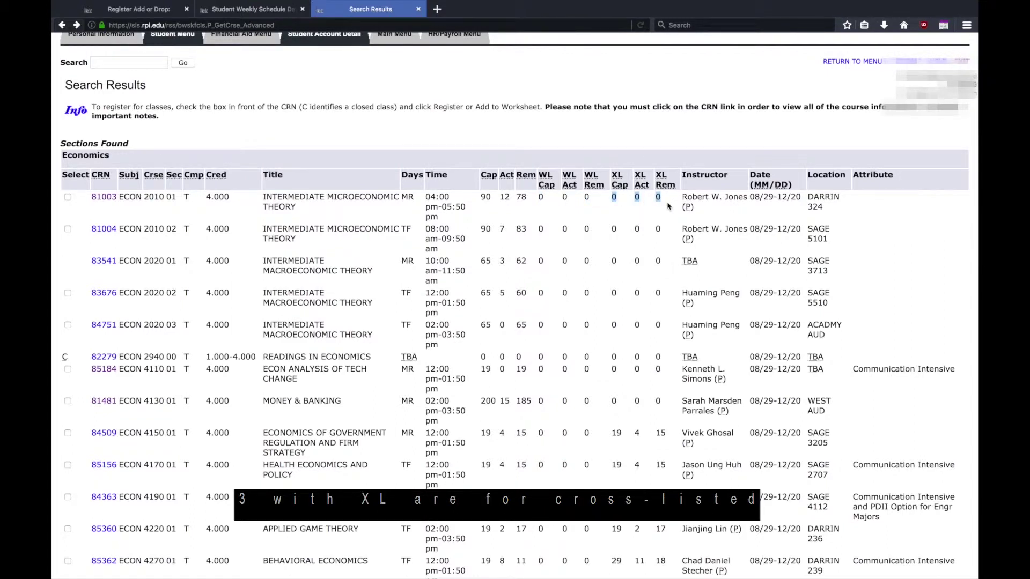
{"action": "left_click", "coordinate": [662, 207]}
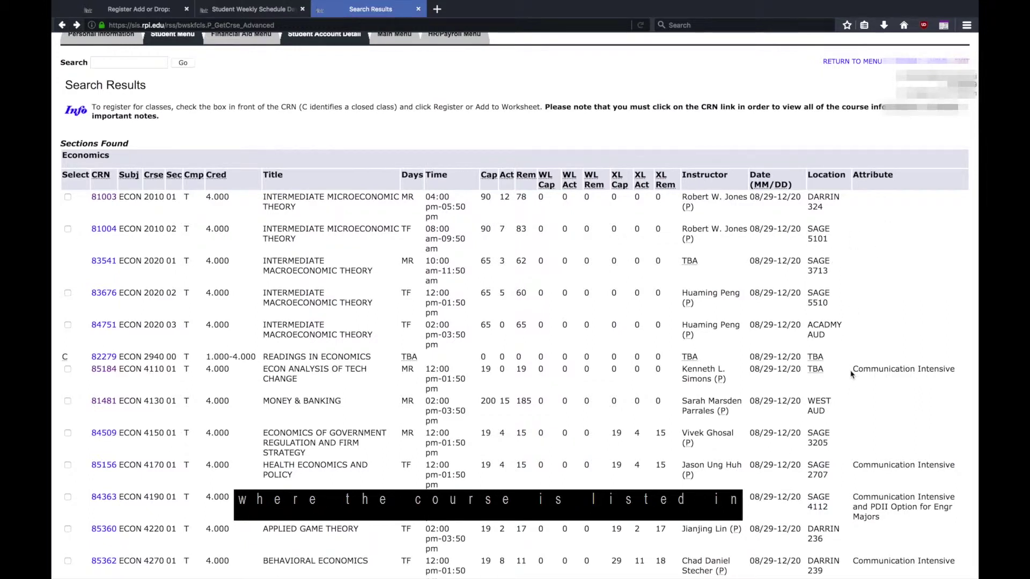
{"action": "left_click_drag", "start_coordinate": [851, 373], "coordinate": [962, 381]}
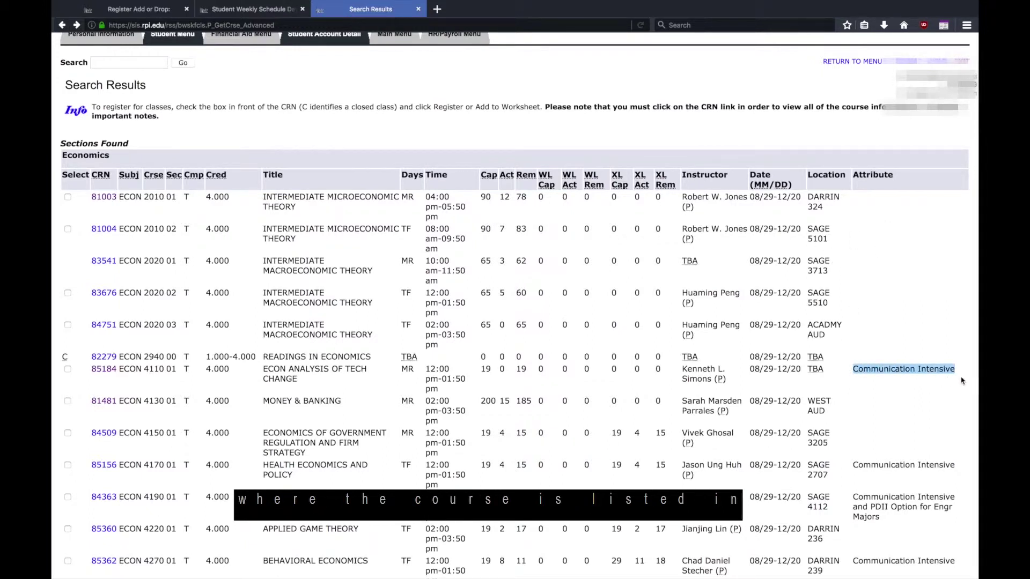
{"action": "left_click", "coordinate": [929, 387]}
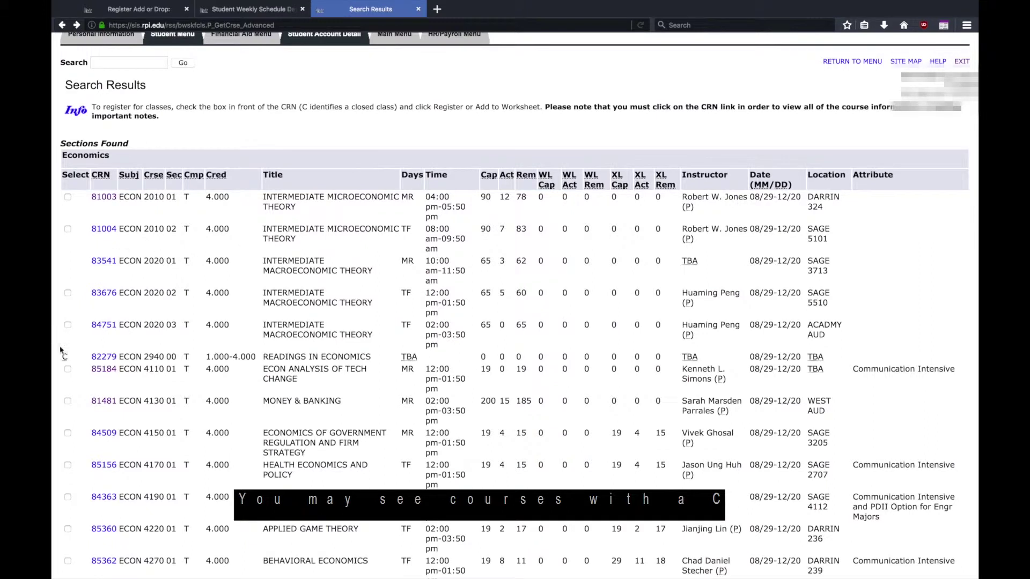
{"action": "left_click_drag", "start_coordinate": [61, 350], "coordinate": [76, 361]}
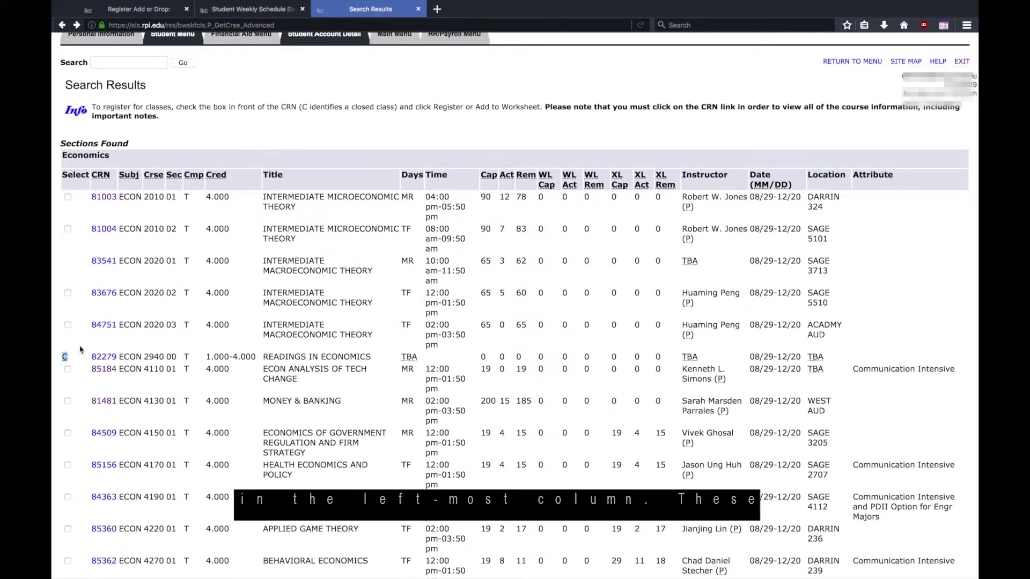
{"action": "left_click", "coordinate": [81, 350]}
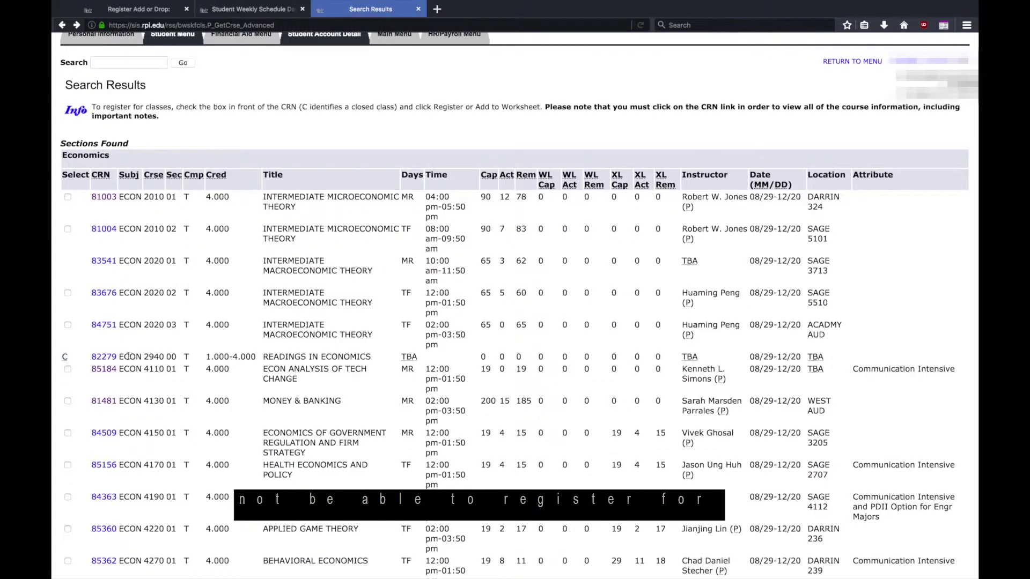
{"action": "scroll", "coordinate": [251, 356], "scroll_direction": "down", "scroll_amount": 1}
{"action": "scroll", "coordinate": [251, 357], "scroll_direction": "down", "scroll_amount": 1}
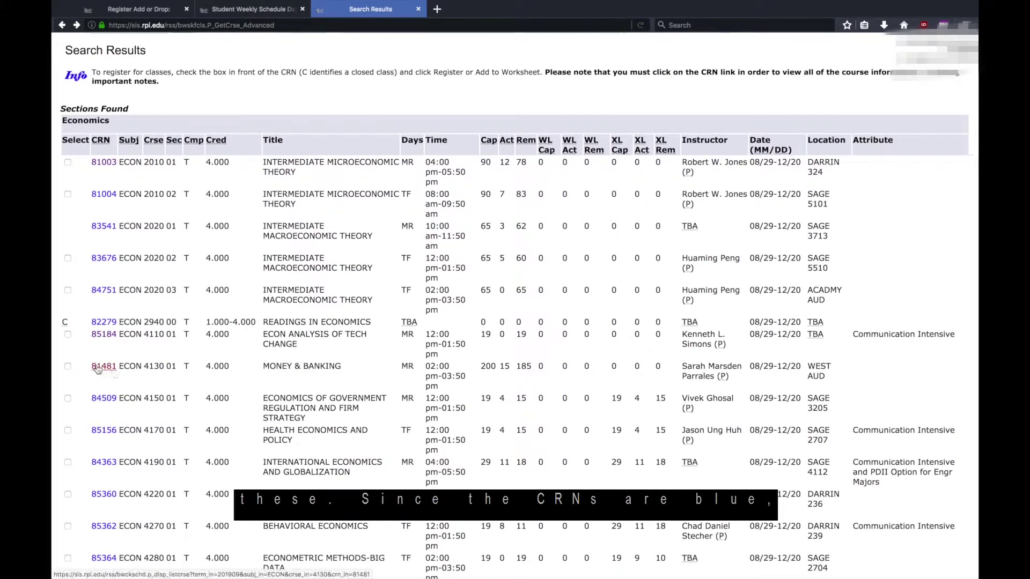
Open CRN 81003's schedule listing and its detailed class information
{"action": "left_click", "coordinate": [103, 162]}
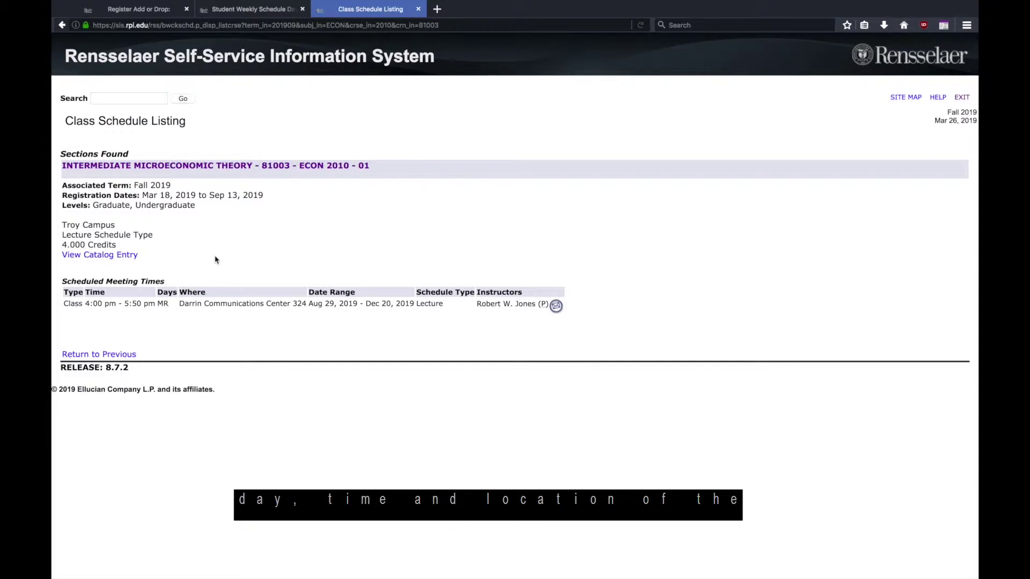
{"action": "left_click", "coordinate": [244, 167]}
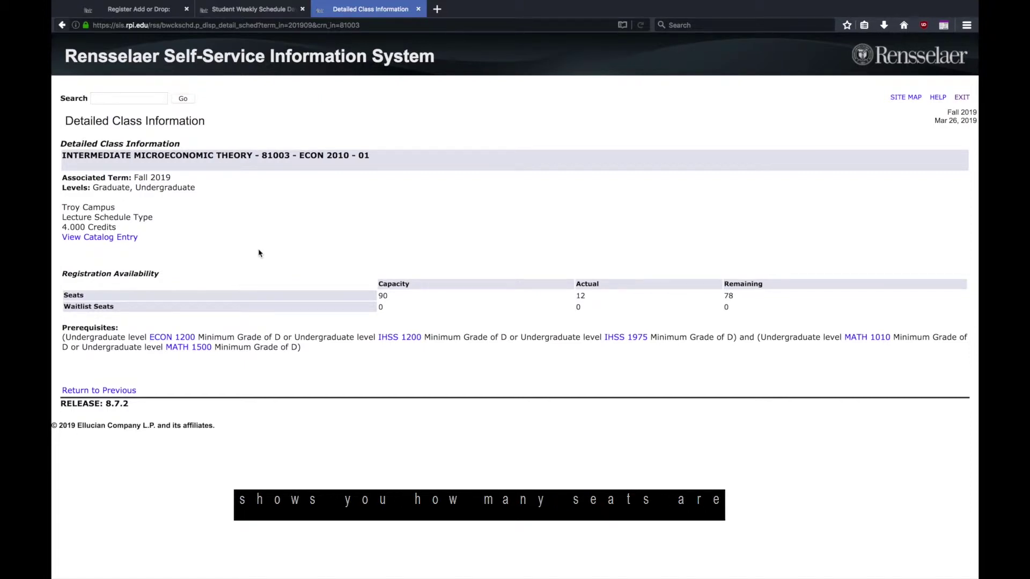
Review section 81003's 90-seat capacity and prerequisites, then return to the Economics results
{"action": "left_click_drag", "start_coordinate": [378, 300], "coordinate": [386, 298]}
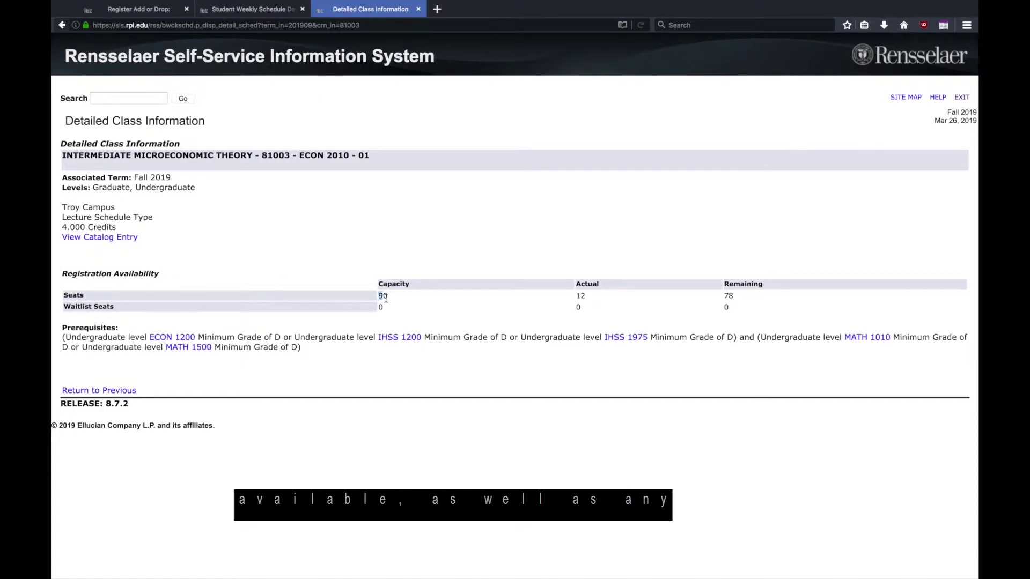
{"action": "left_click", "coordinate": [313, 358]}
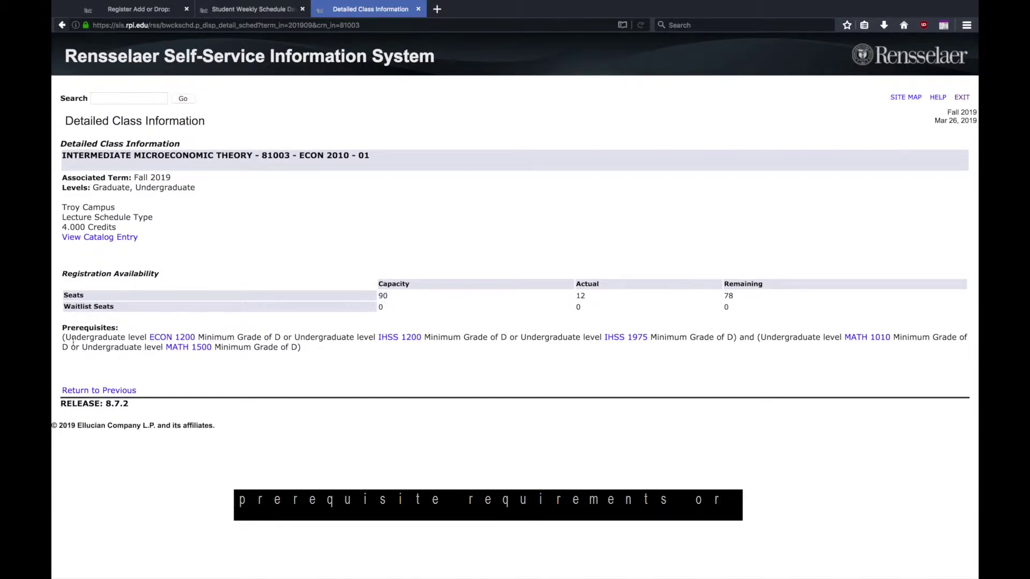
{"action": "left_click_drag", "start_coordinate": [63, 337], "coordinate": [302, 359]}
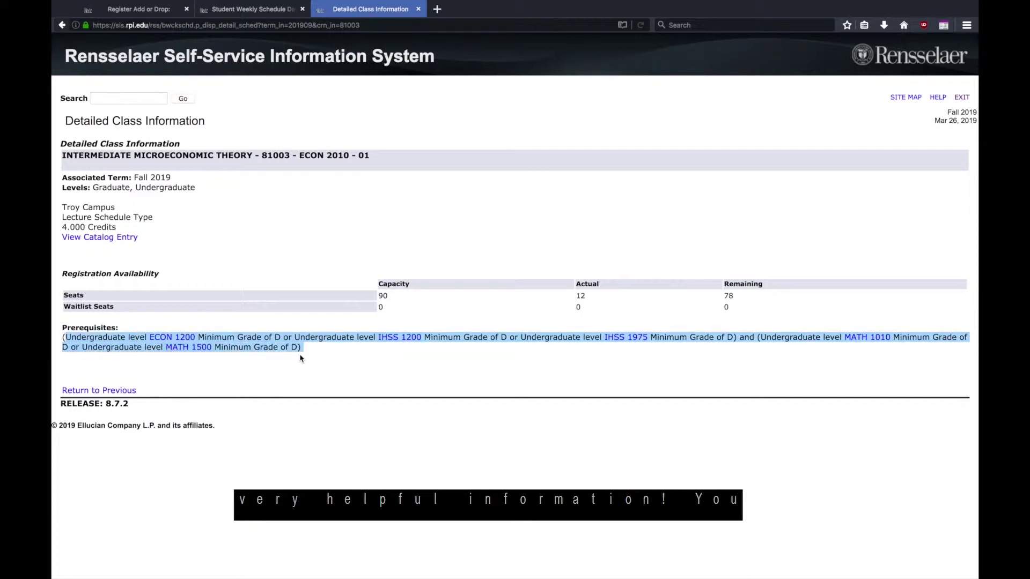
{"action": "left_click", "coordinate": [412, 378]}
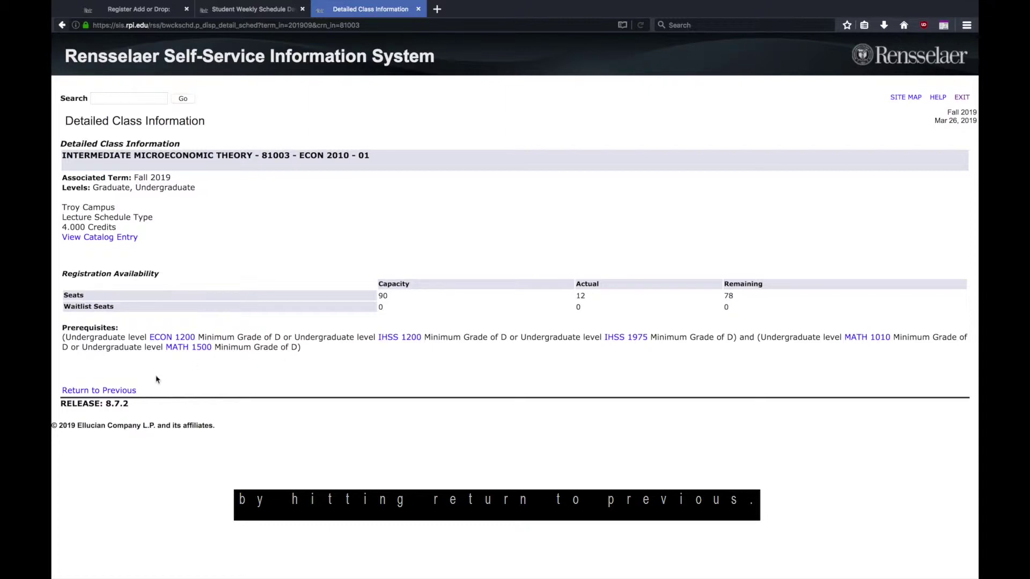
{"action": "left_click", "coordinate": [124, 393]}
Tick the select box for Money & Banking, CRN 81481, then return to the Register, Add or Drop page
{"action": "scroll", "coordinate": [225, 365], "scroll_direction": "down", "scroll_amount": 2}
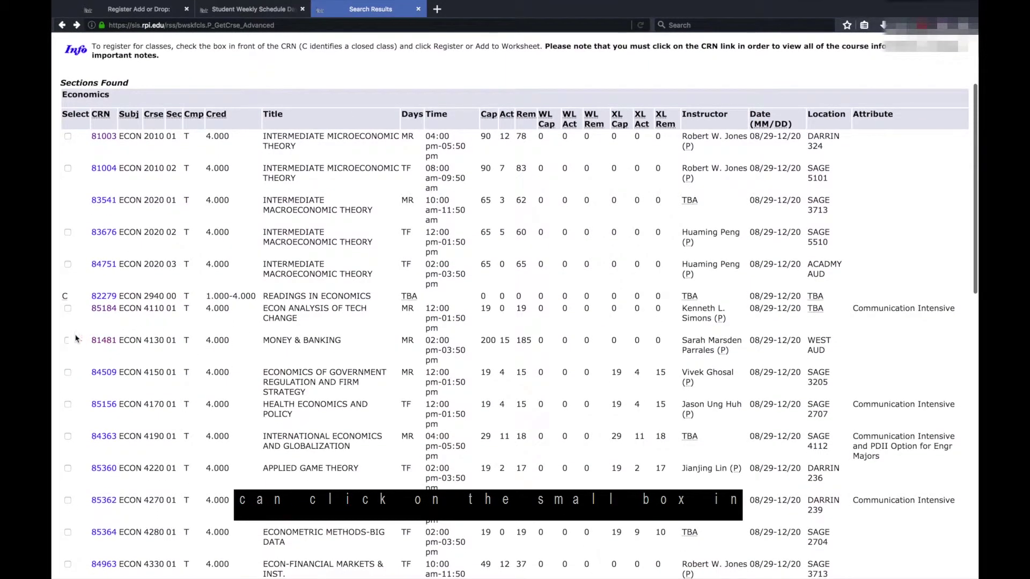
{"action": "left_click", "coordinate": [67, 341]}
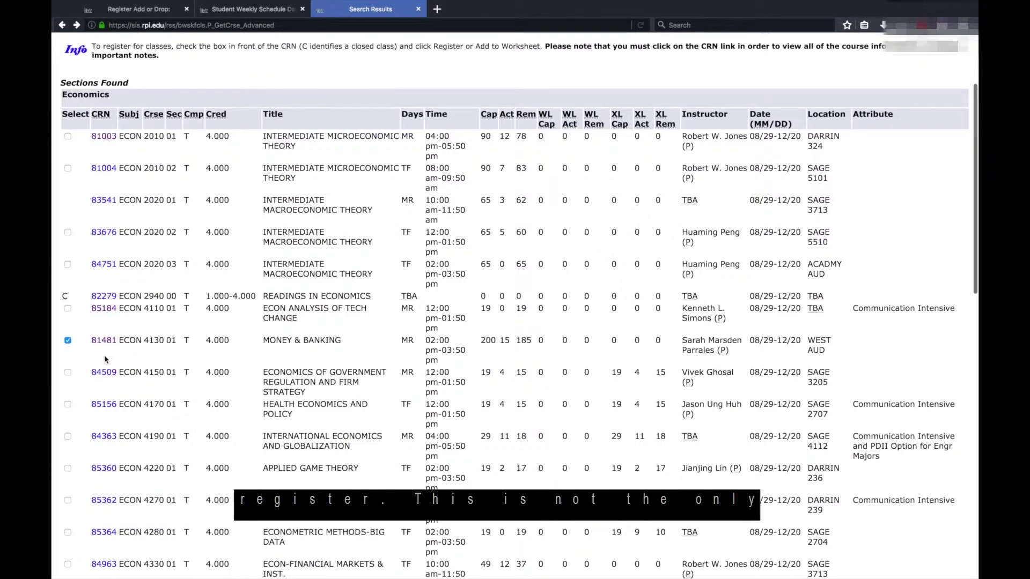
{"action": "scroll", "coordinate": [81, 370], "scroll_direction": "down", "scroll_amount": 5}
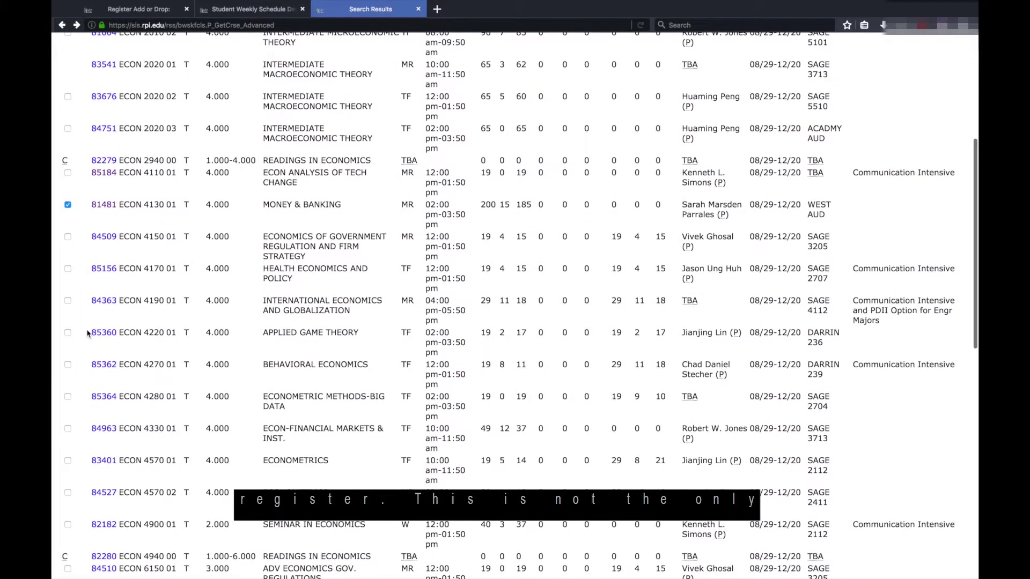
{"action": "scroll", "coordinate": [88, 333], "scroll_direction": "down", "scroll_amount": 20}
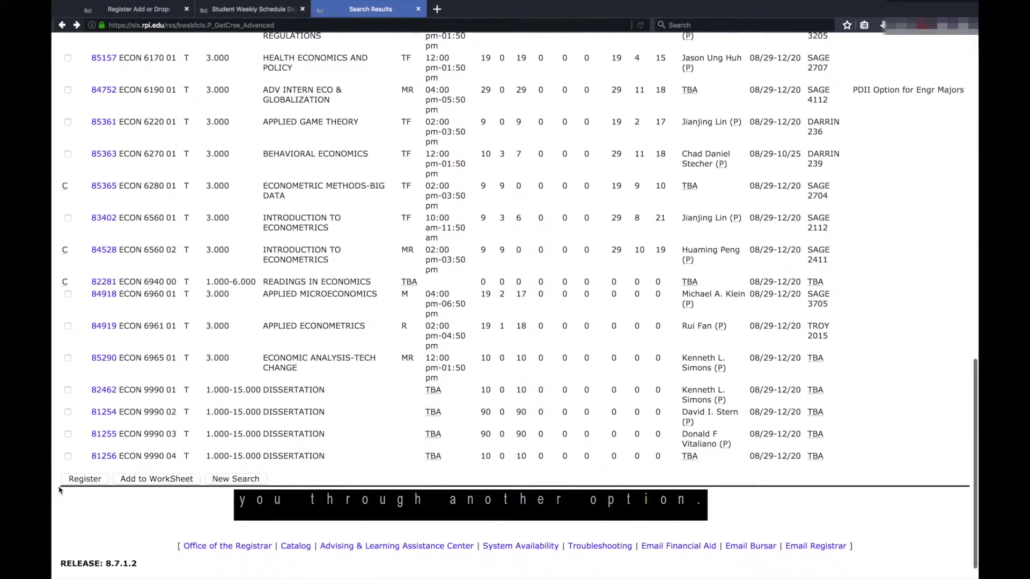
{"action": "scroll", "coordinate": [129, 407], "scroll_direction": "up", "scroll_amount": 3}
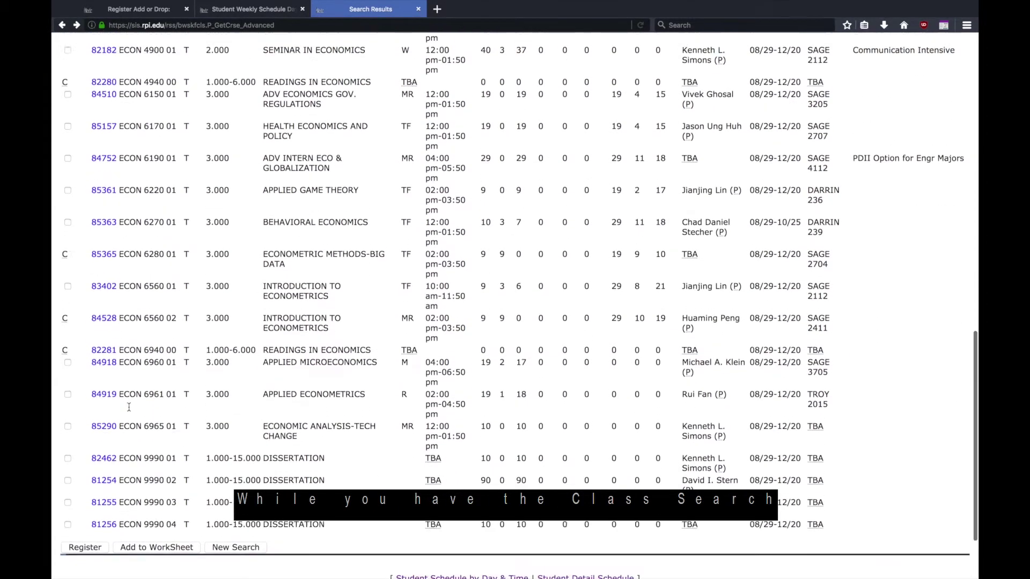
{"action": "key", "text": "ctrl+Tab"}
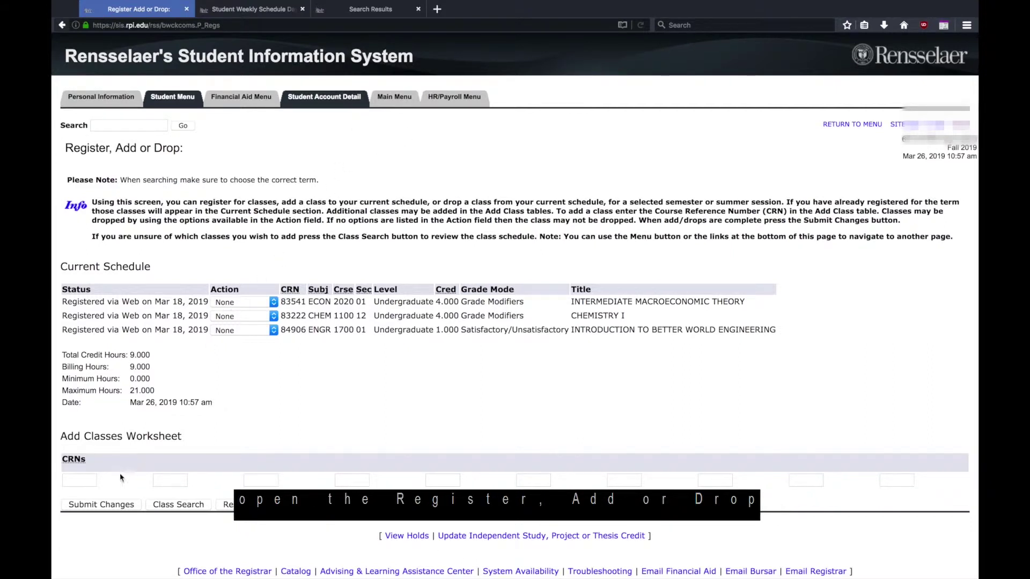
Enter CRN 81481 in the Add Classes Worksheet and submit it, registering Money & Banking
{"action": "left_click", "coordinate": [88, 480]}
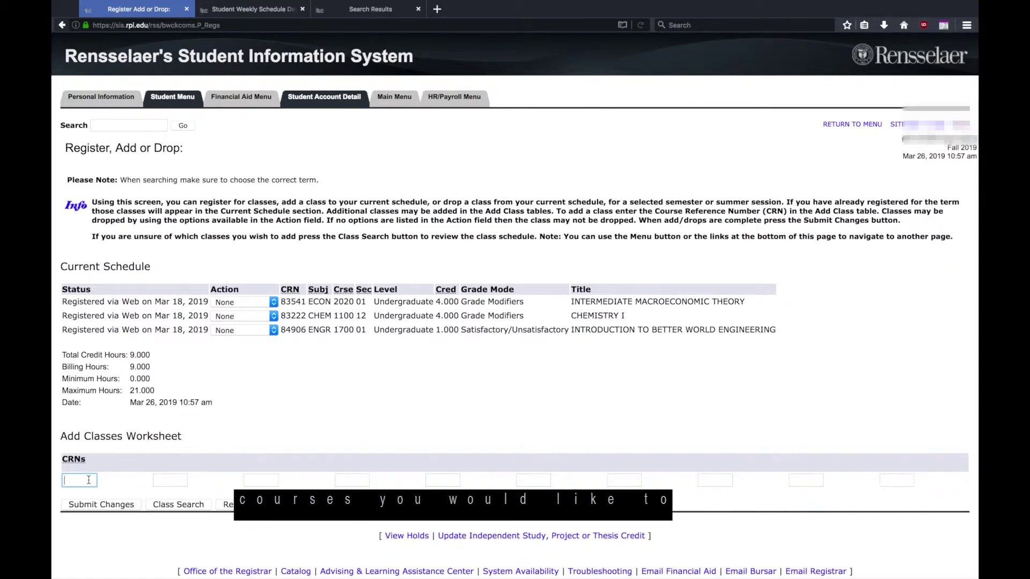
{"action": "type", "text": "81"}
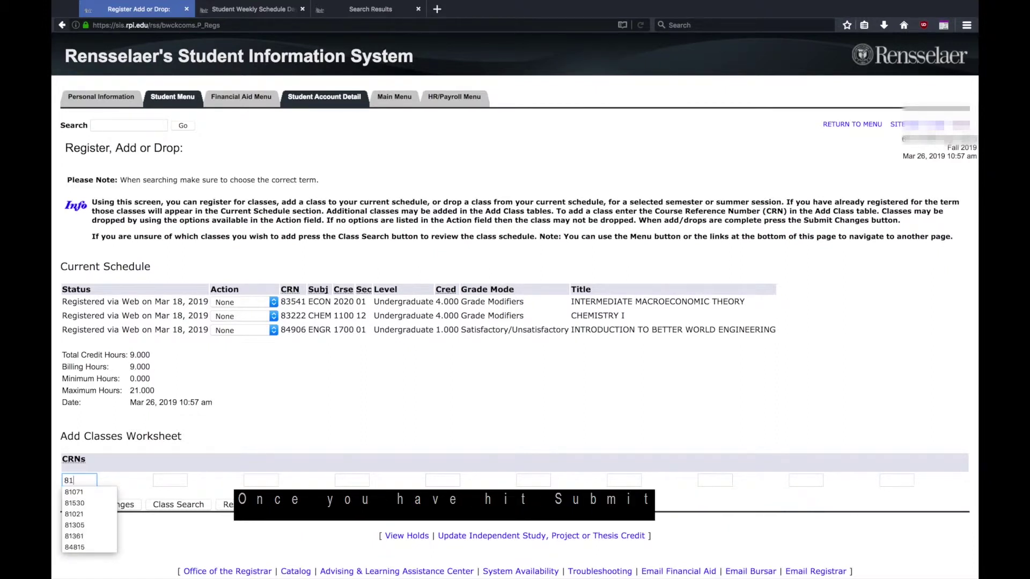
{"action": "type", "text": "481"}
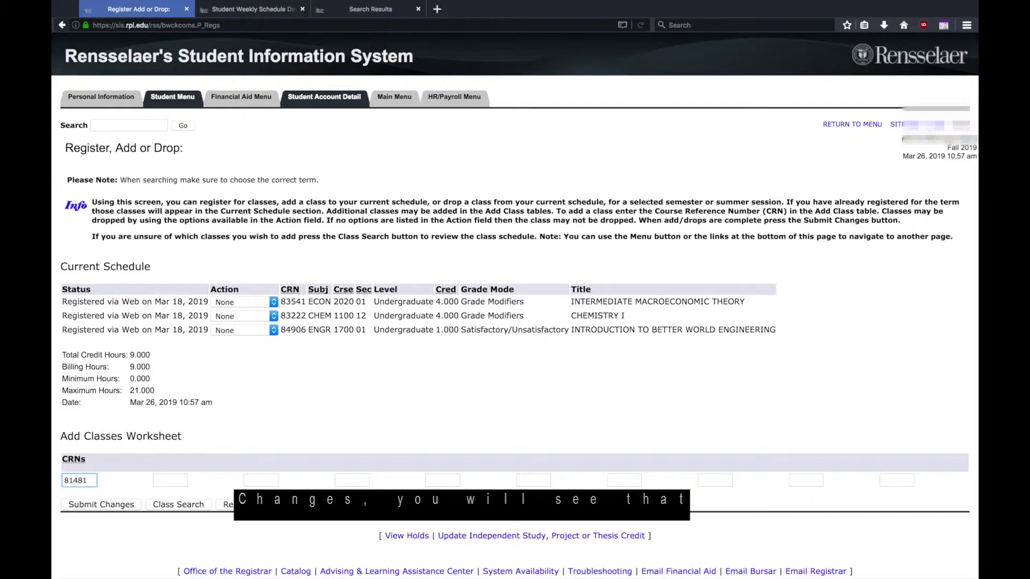
{"action": "left_click", "coordinate": [71, 506]}
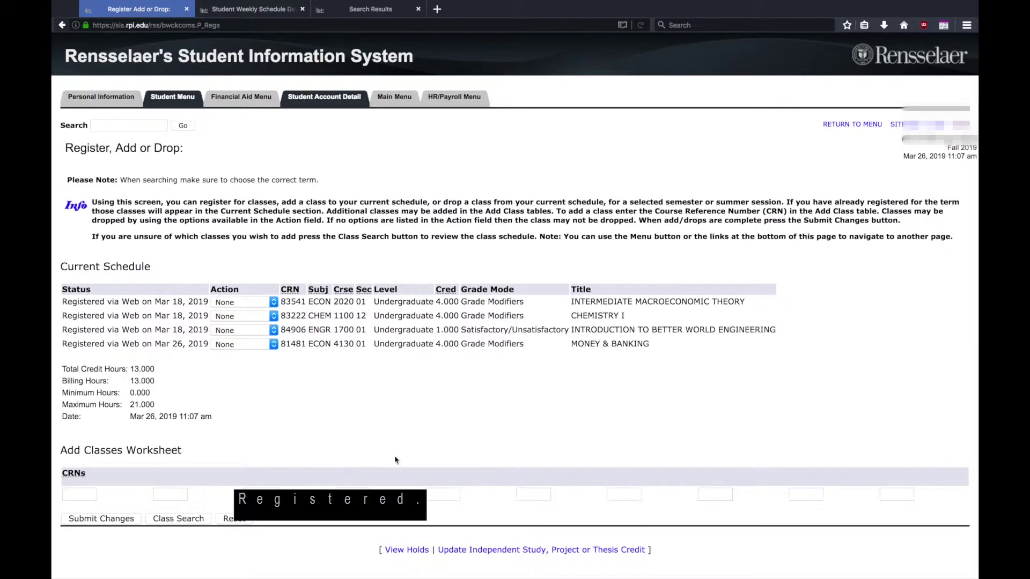
{"action": "left_click_drag", "start_coordinate": [63, 347], "coordinate": [358, 370]}
Try adding CRN 81530, which is rejected with a time-conflict error
{"action": "left_click_drag", "start_coordinate": [475, 352], "coordinate": [496, 351]}
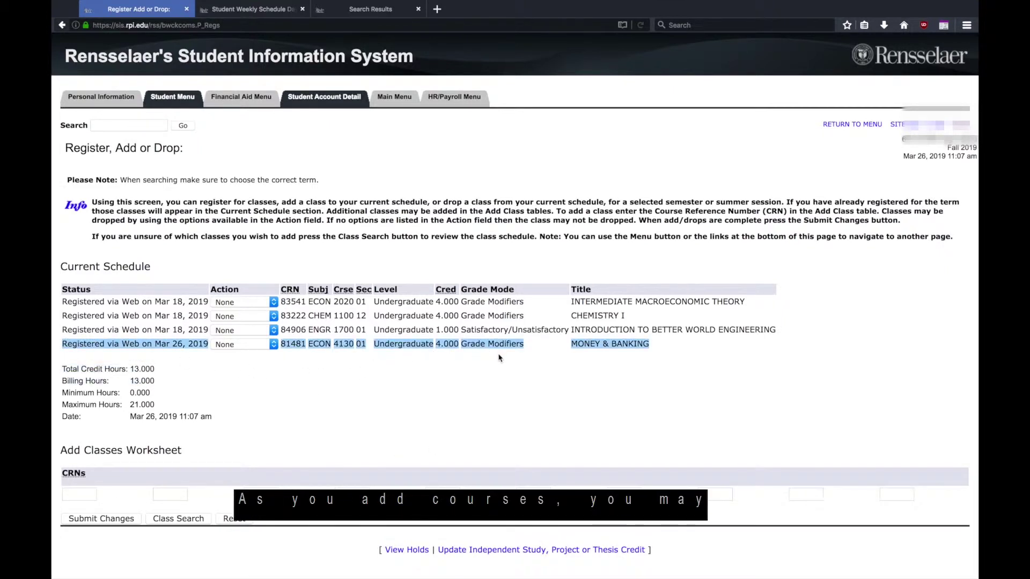
{"action": "left_click", "coordinate": [443, 386]}
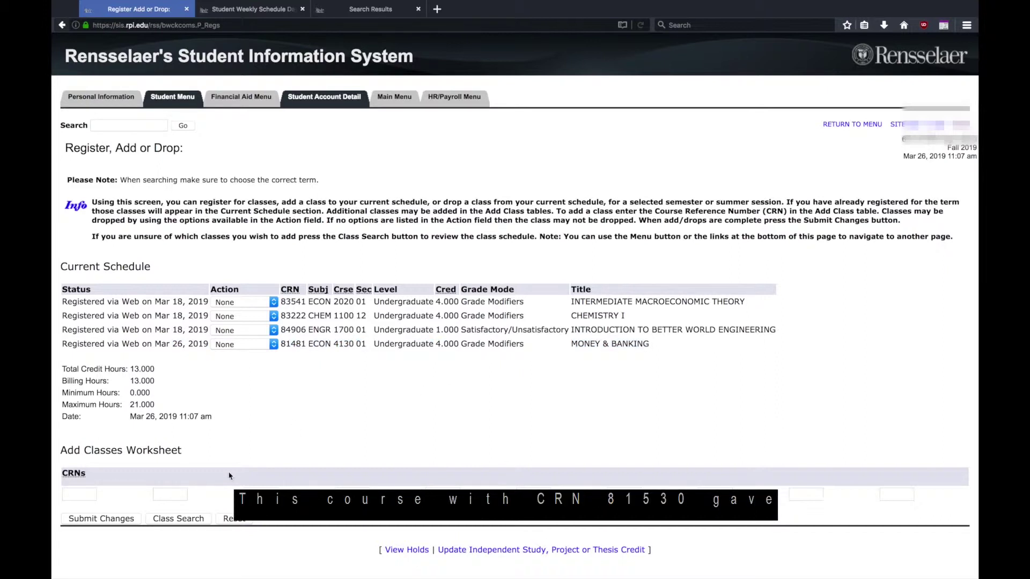
{"action": "left_click", "coordinate": [66, 493]}
{"action": "type", "text": "81530"}
{"action": "left_click", "coordinate": [85, 518]}
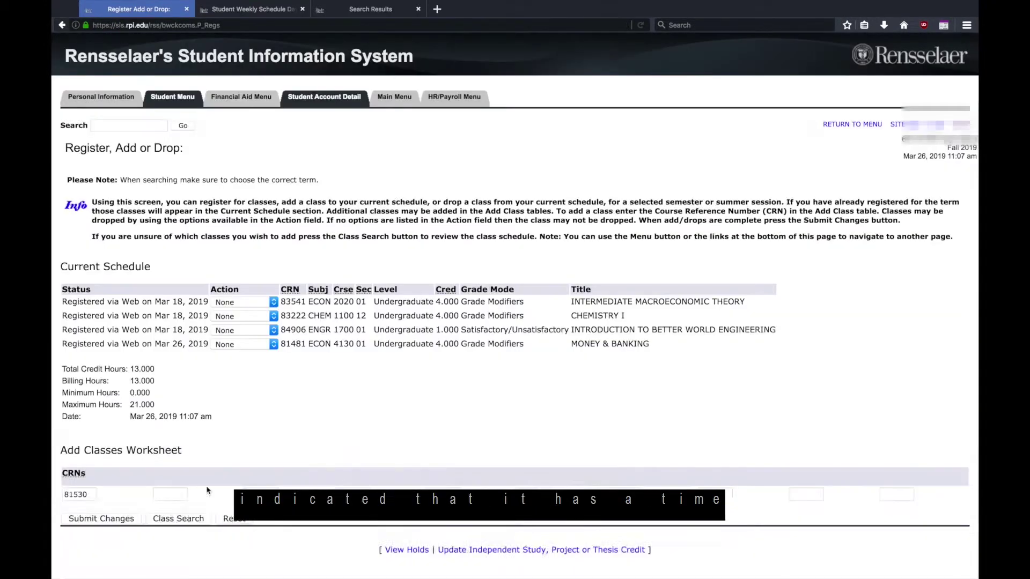
{"action": "scroll", "coordinate": [206, 460], "scroll_direction": "down", "scroll_amount": 1}
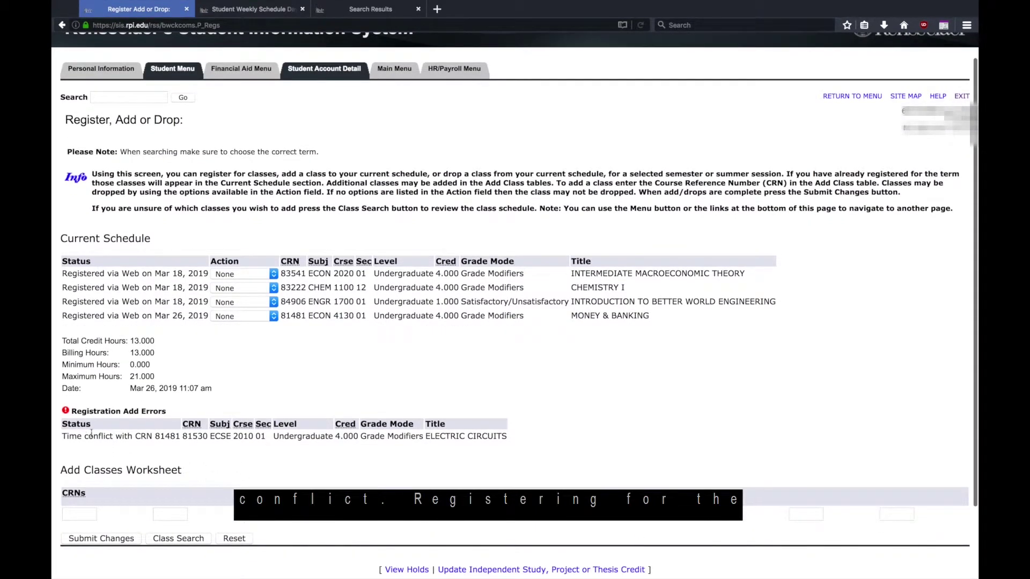
{"action": "left_click_drag", "start_coordinate": [89, 428], "coordinate": [149, 452]}
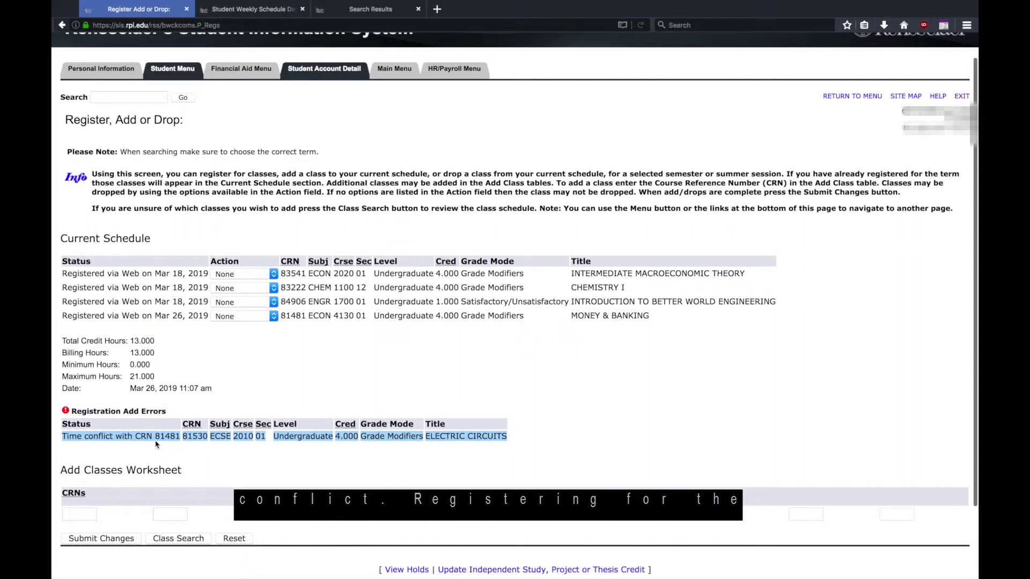
{"action": "left_click", "coordinate": [159, 437]}
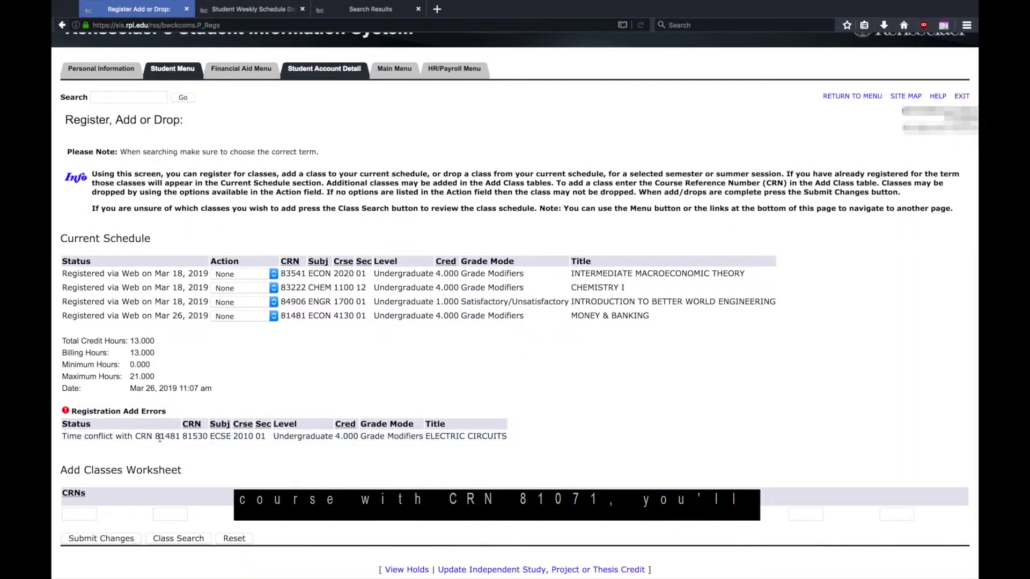
Try adding CRN 81071, which fails with a majors-restriction error
{"action": "left_click", "coordinate": [87, 517]}
{"action": "type", "text": "8"}
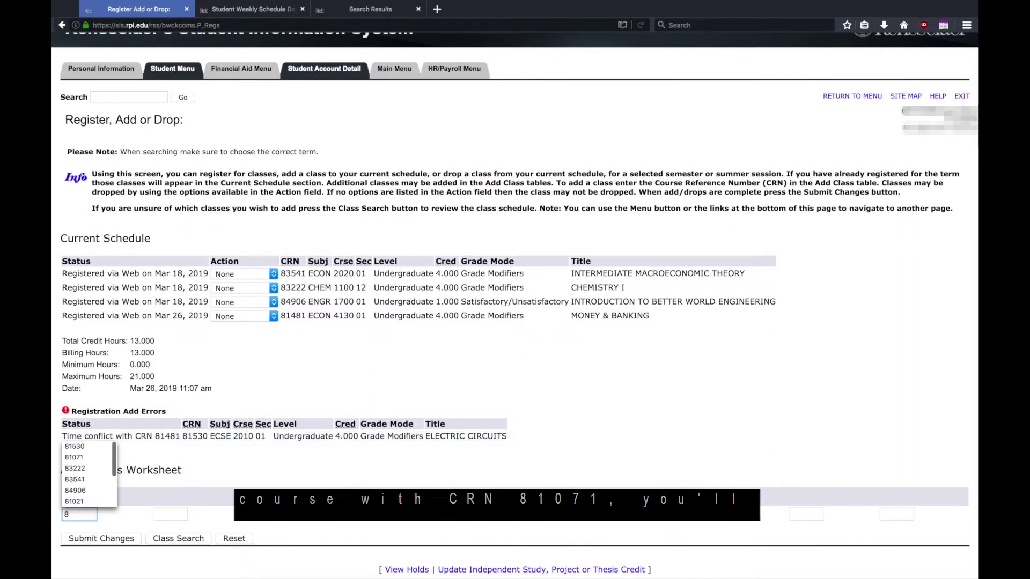
{"action": "type", "text": "107"}
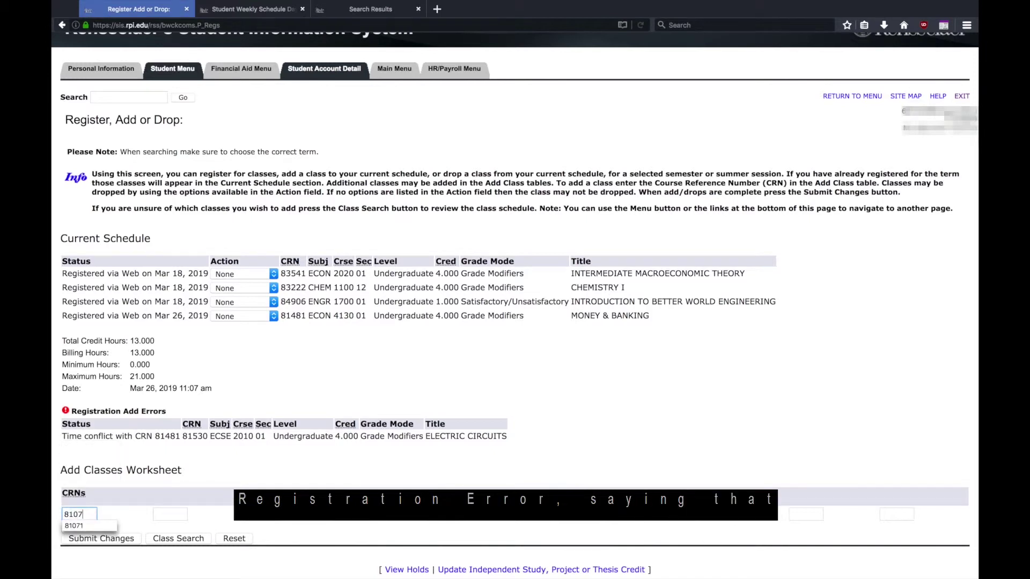
{"action": "type", "text": "1"}
{"action": "left_click", "coordinate": [100, 539]}
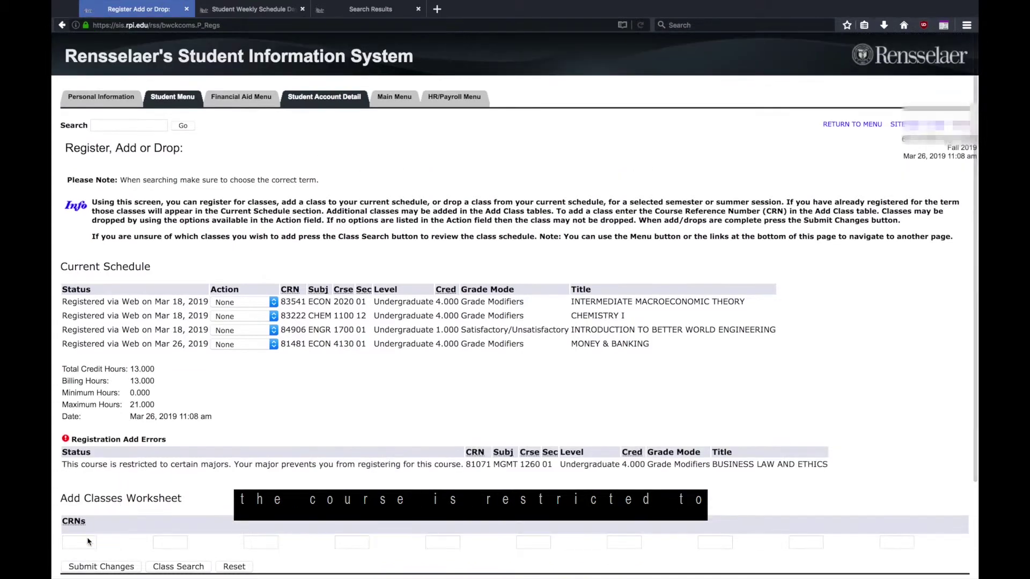
{"action": "left_click_drag", "start_coordinate": [64, 465], "coordinate": [447, 467]}
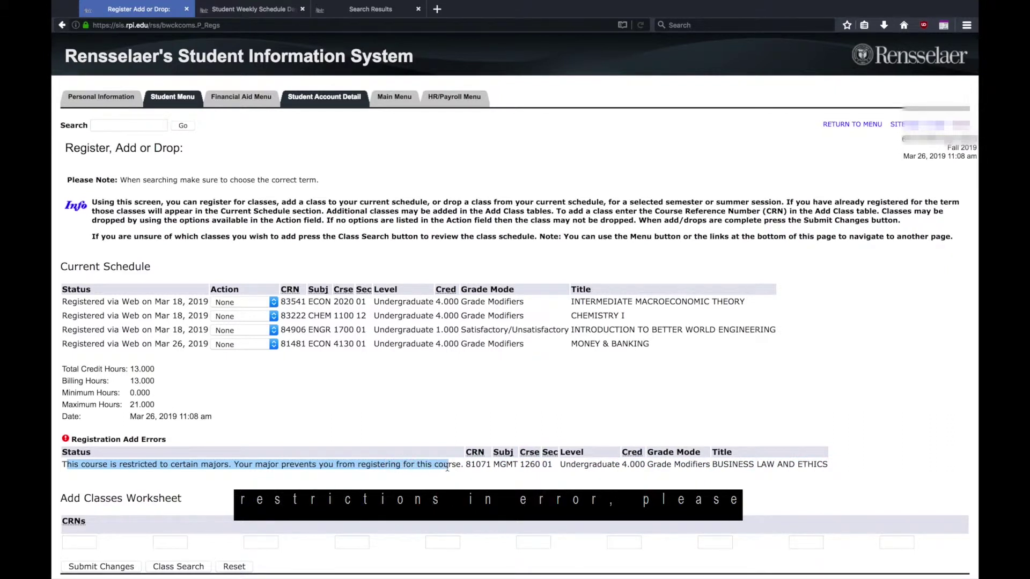
{"action": "left_click", "coordinate": [447, 466]}
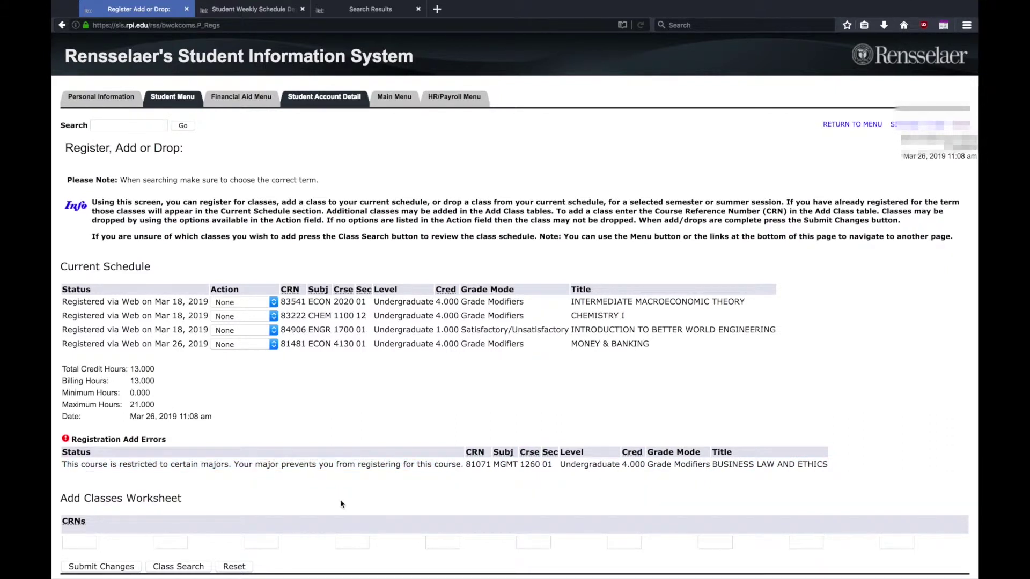
{"action": "scroll", "coordinate": [376, 483], "scroll_direction": "down", "scroll_amount": 1}
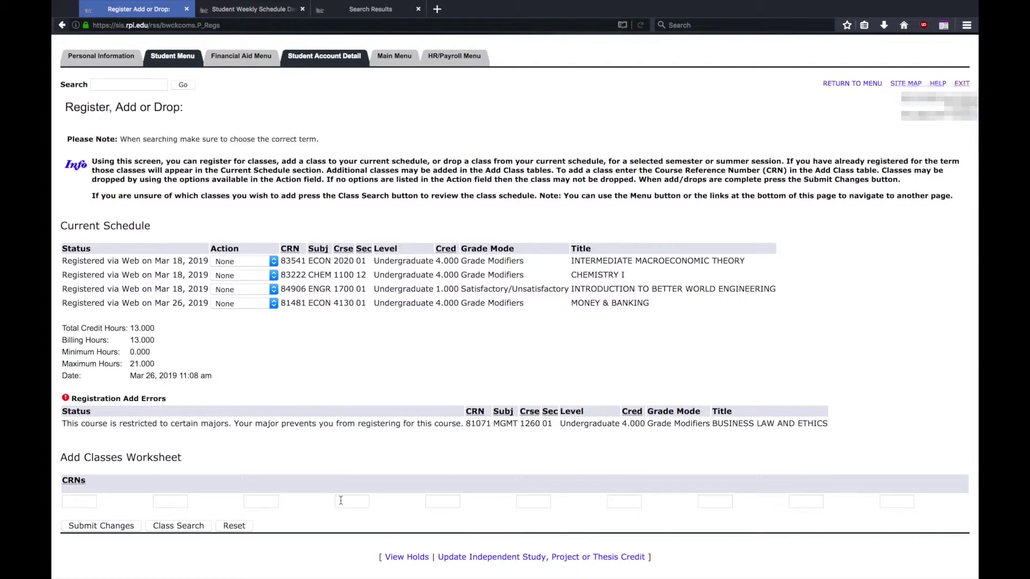
{"action": "left_click", "coordinate": [254, 10]}
Jump the weekly schedule to 09/20/2019, showing the week of Sep 16, 2019
{"action": "scroll", "coordinate": [561, 338], "scroll_direction": "down", "scroll_amount": 1}
{"action": "left_click", "coordinate": [900, 178]}
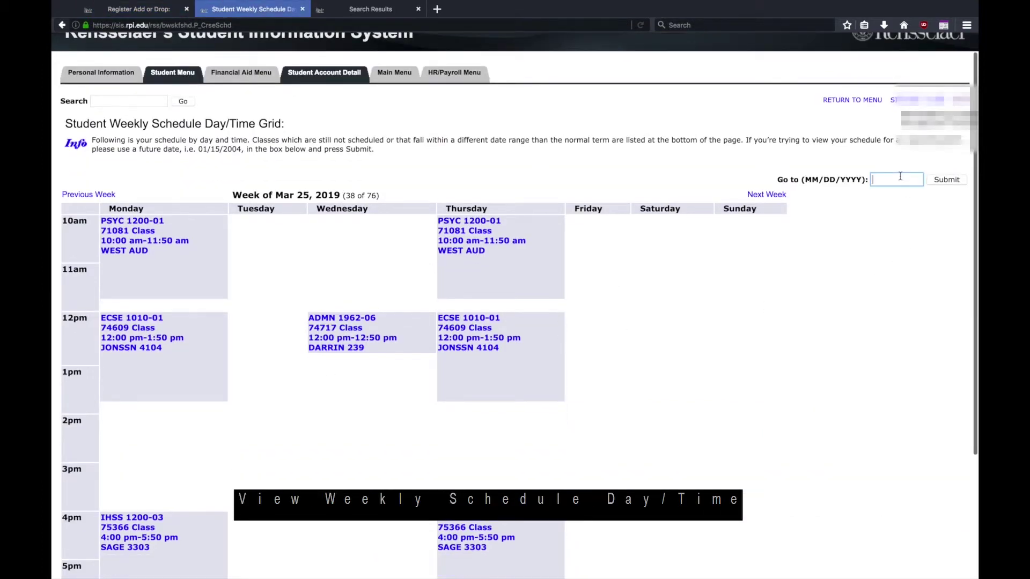
{"action": "scroll", "coordinate": [768, 318], "scroll_direction": "down", "scroll_amount": 3}
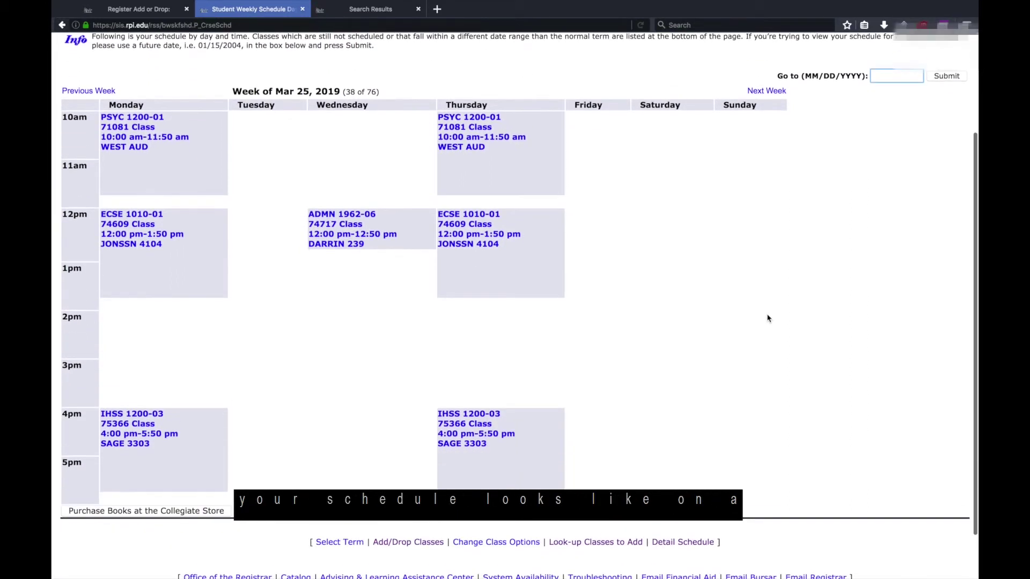
{"action": "scroll", "coordinate": [768, 317], "scroll_direction": "up", "scroll_amount": 2}
{"action": "left_click", "coordinate": [902, 143]}
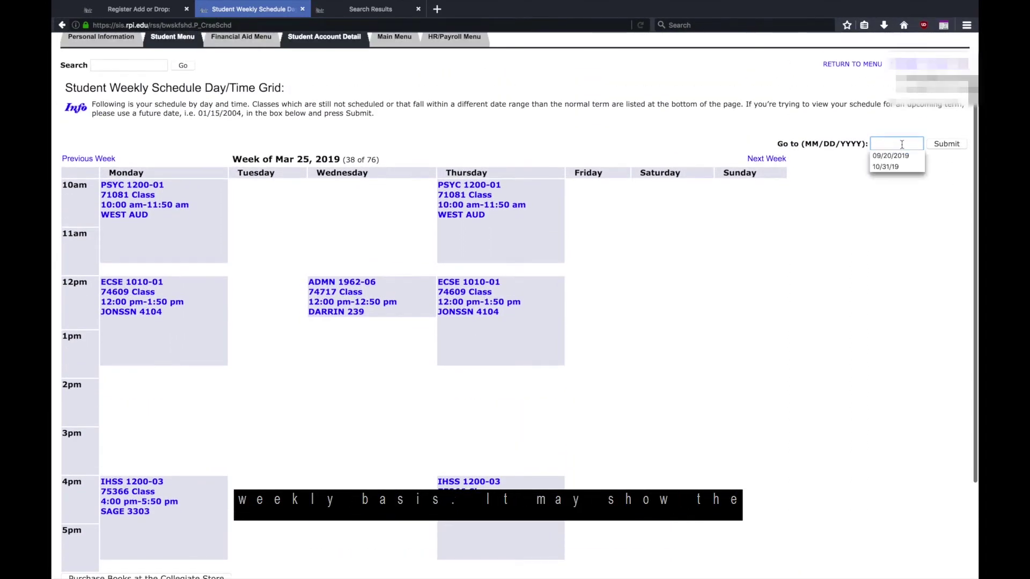
{"action": "type", "text": "9"}
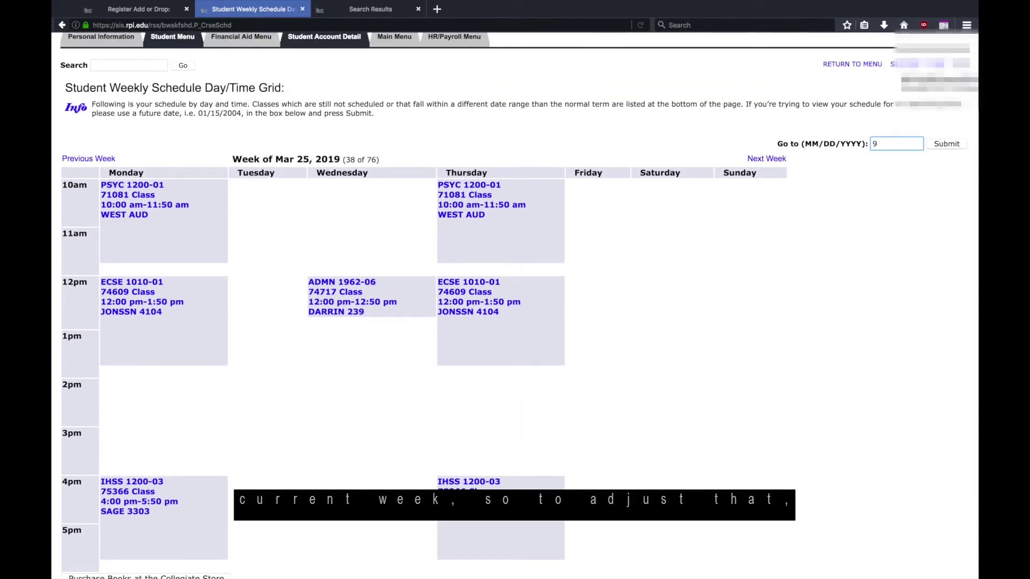
{"action": "type", "text": "/20"}
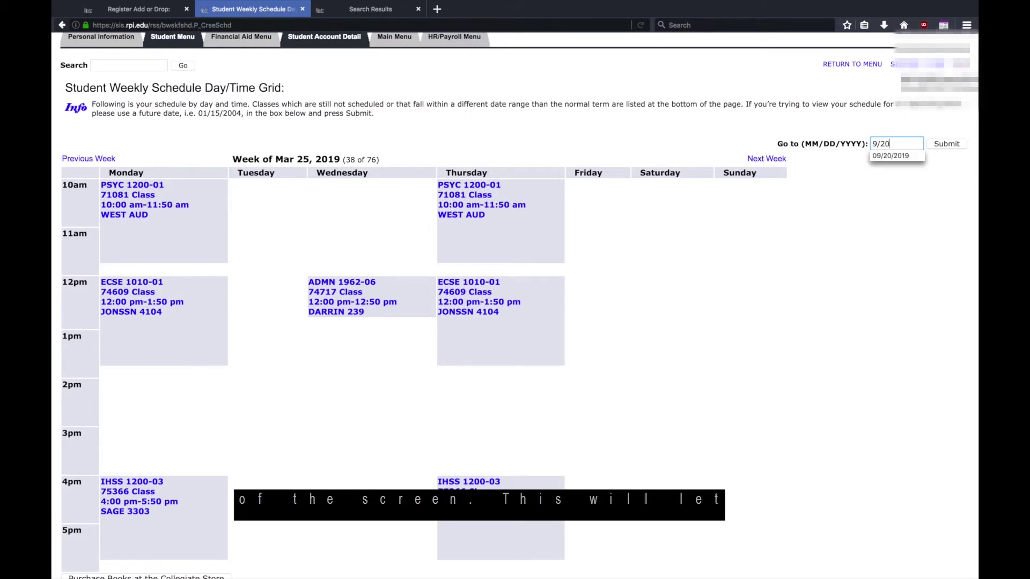
{"action": "left_click", "coordinate": [905, 156]}
{"action": "key", "text": "Return"}
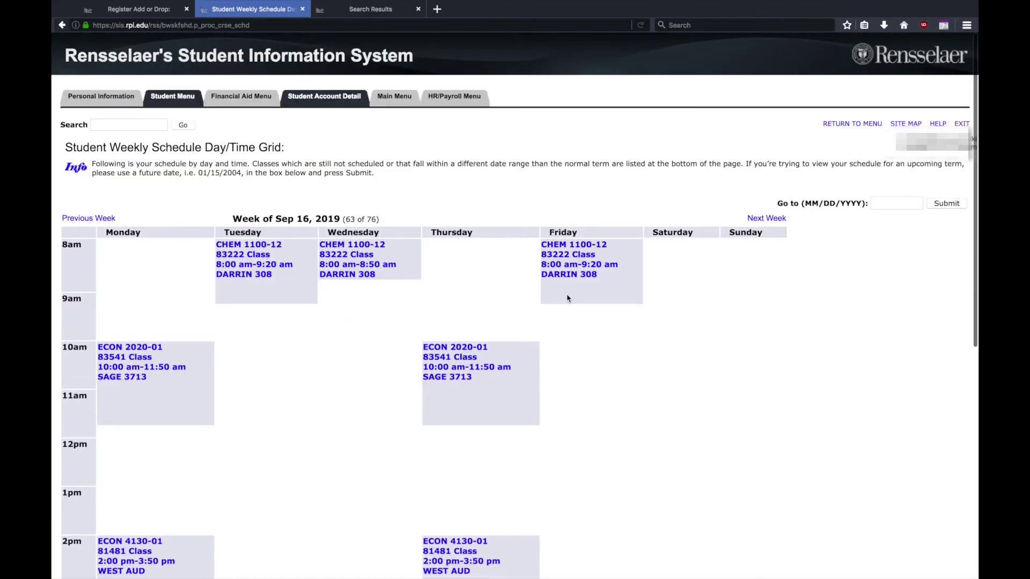
{"action": "scroll", "coordinate": [568, 299], "scroll_direction": "down", "scroll_amount": 5}
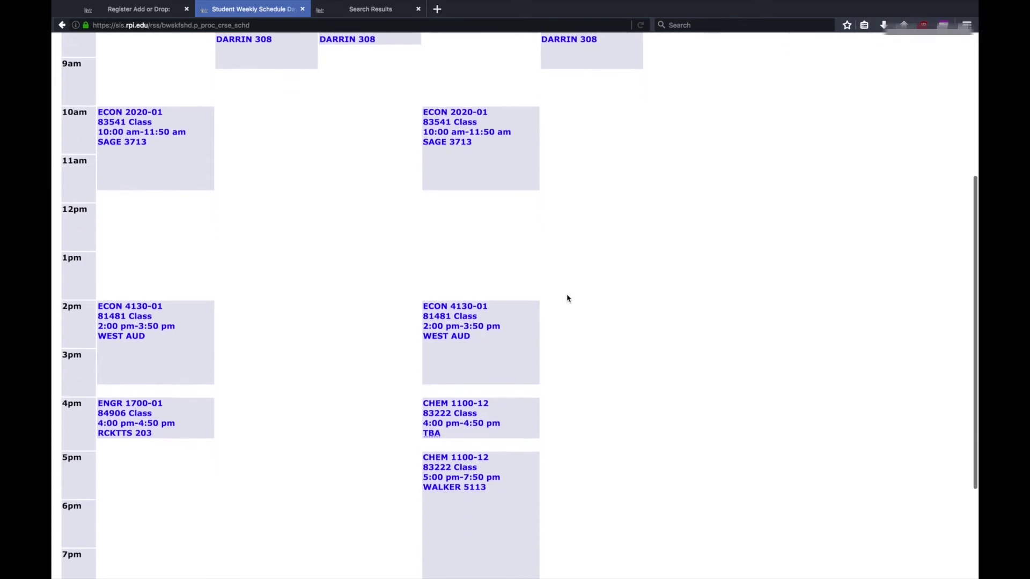